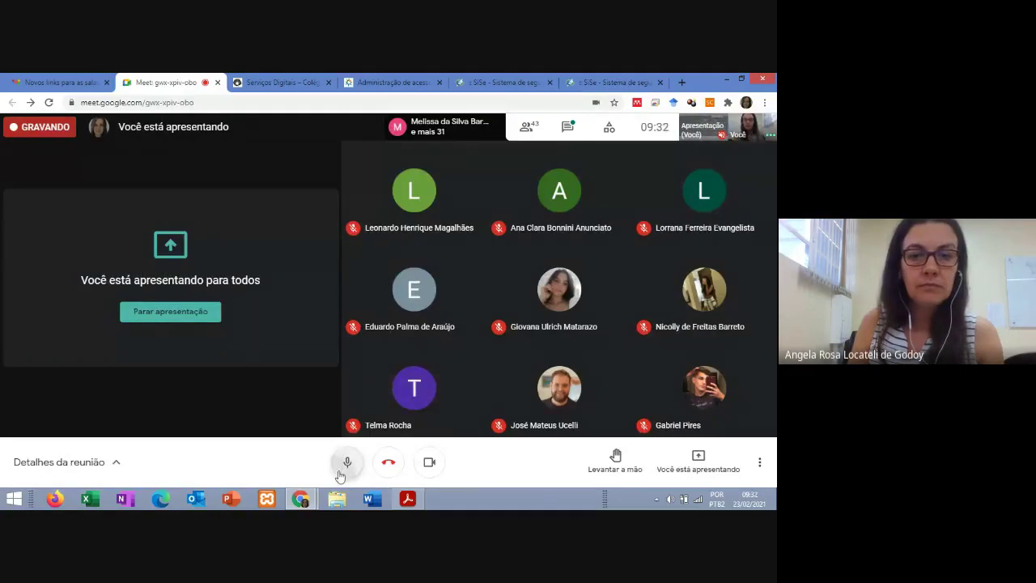
- Mute the microphone and stop presenting the screen in the meeting
{"action": "left_click", "coordinate": [347, 461]}
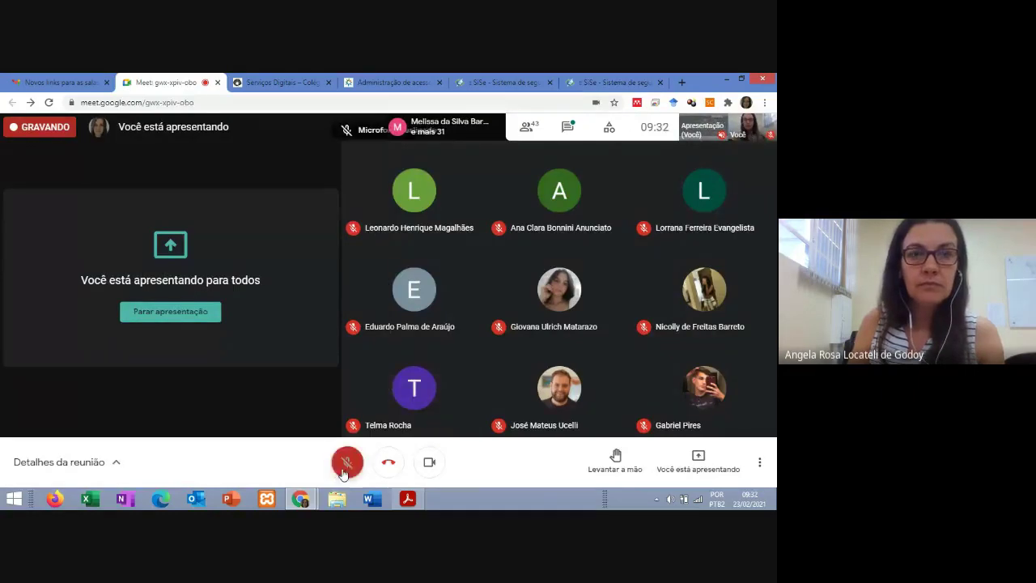
{"action": "left_click", "coordinate": [171, 311]}
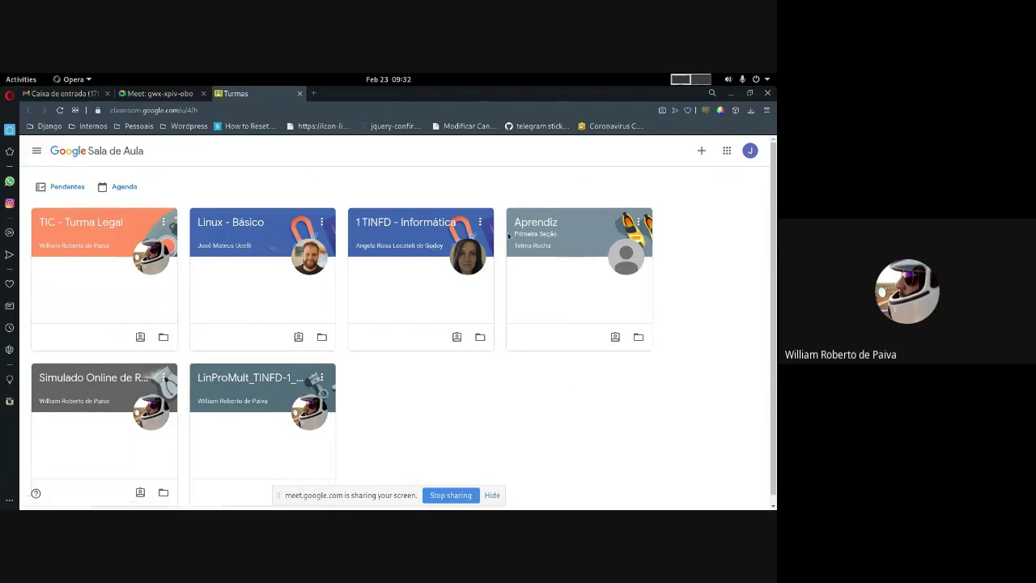
- Open the TIC - Turma Legal class and look through the posts on its stream
{"action": "left_click", "coordinate": [79, 224]}
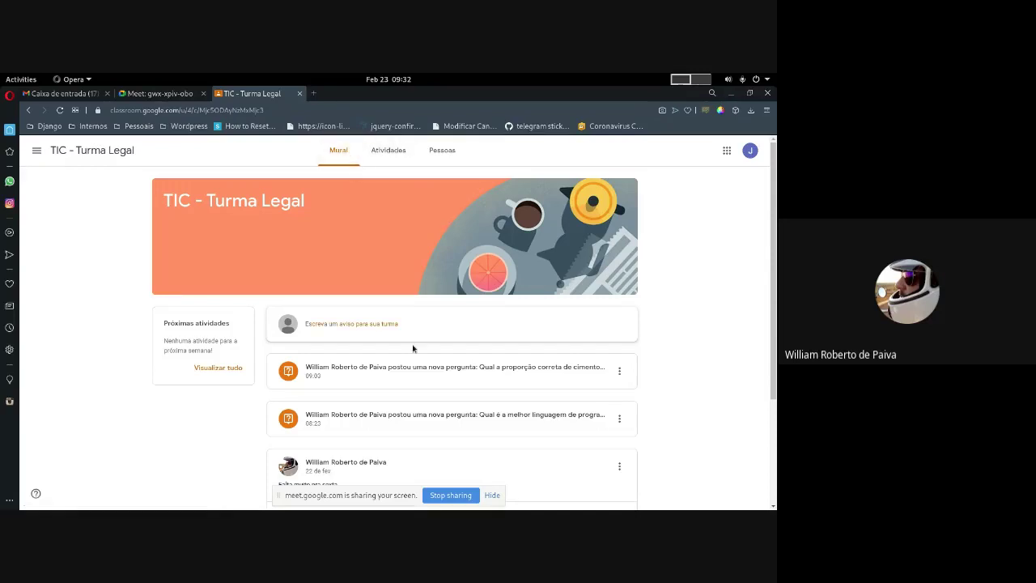
{"action": "scroll", "coordinate": [412, 348], "scroll_direction": "down", "scroll_amount": 1}
{"action": "scroll", "coordinate": [412, 348], "scroll_direction": "down", "scroll_amount": 3}
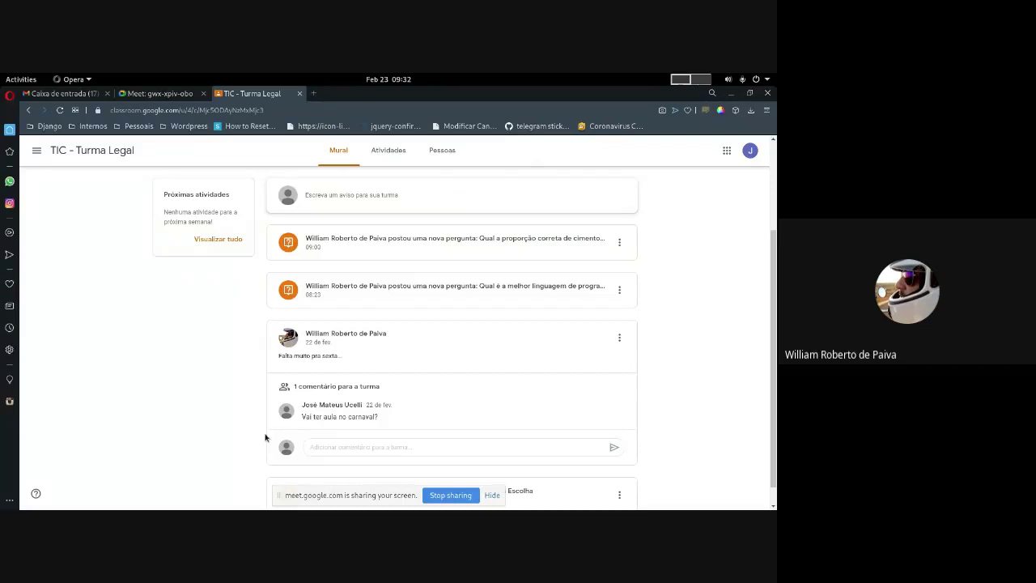
{"action": "scroll", "coordinate": [265, 437], "scroll_direction": "up", "scroll_amount": 3}
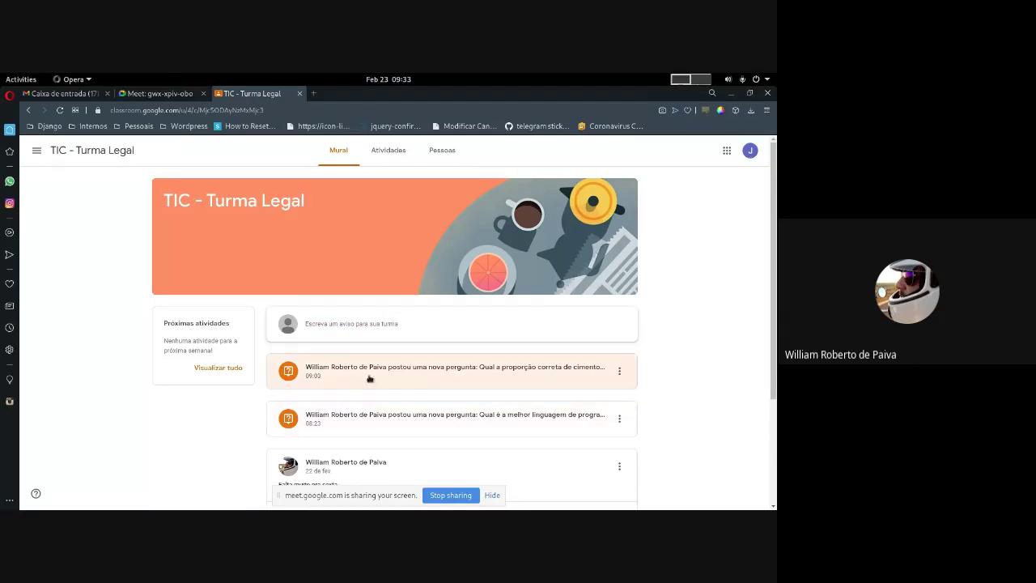
{"action": "scroll", "coordinate": [369, 379], "scroll_direction": "down", "scroll_amount": 3}
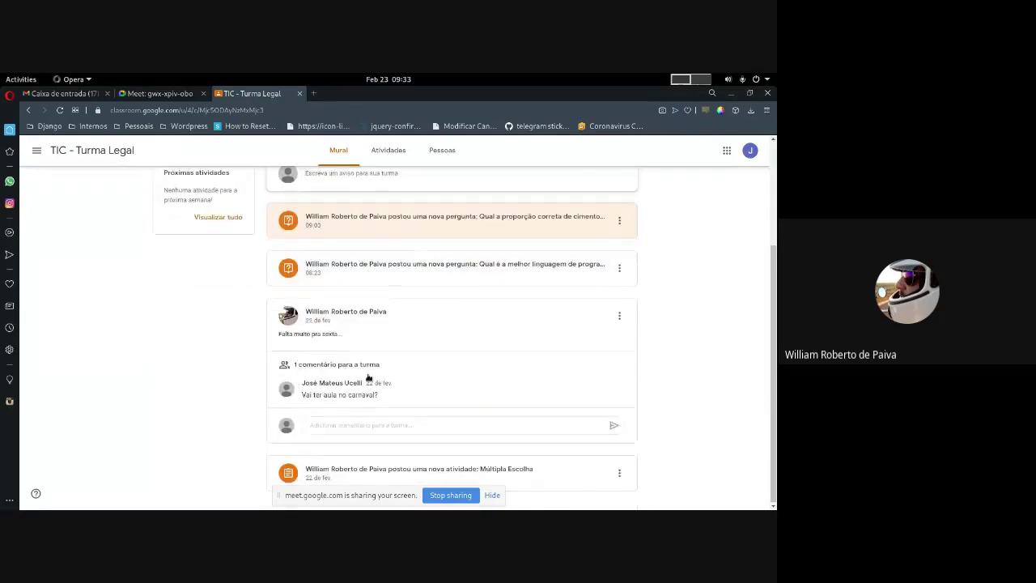
{"action": "scroll", "coordinate": [260, 391], "scroll_direction": "up", "scroll_amount": 3}
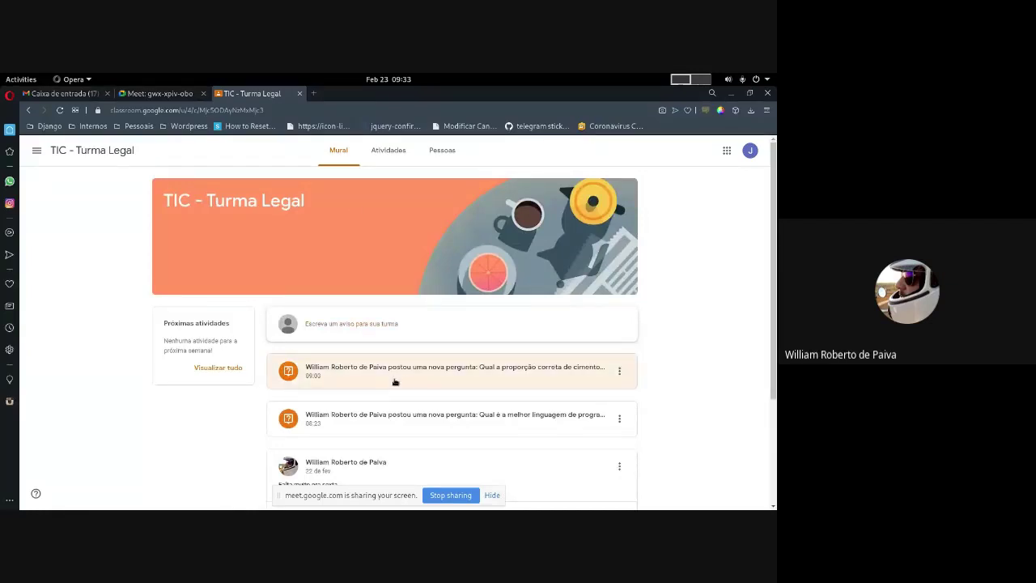
{"action": "scroll", "coordinate": [429, 387], "scroll_direction": "down", "scroll_amount": 2}
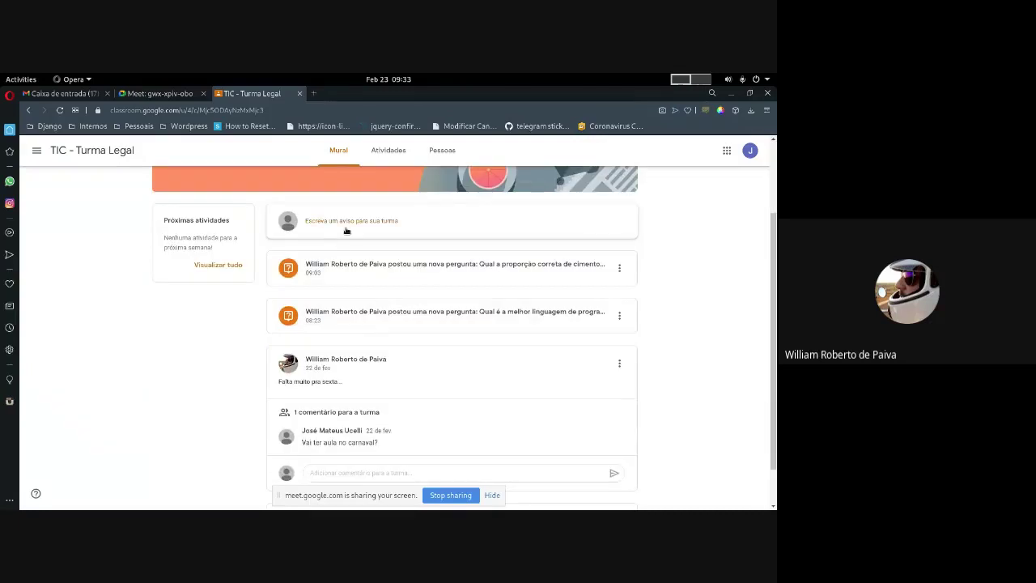
{"action": "scroll", "coordinate": [349, 233], "scroll_direction": "up", "scroll_amount": 1}
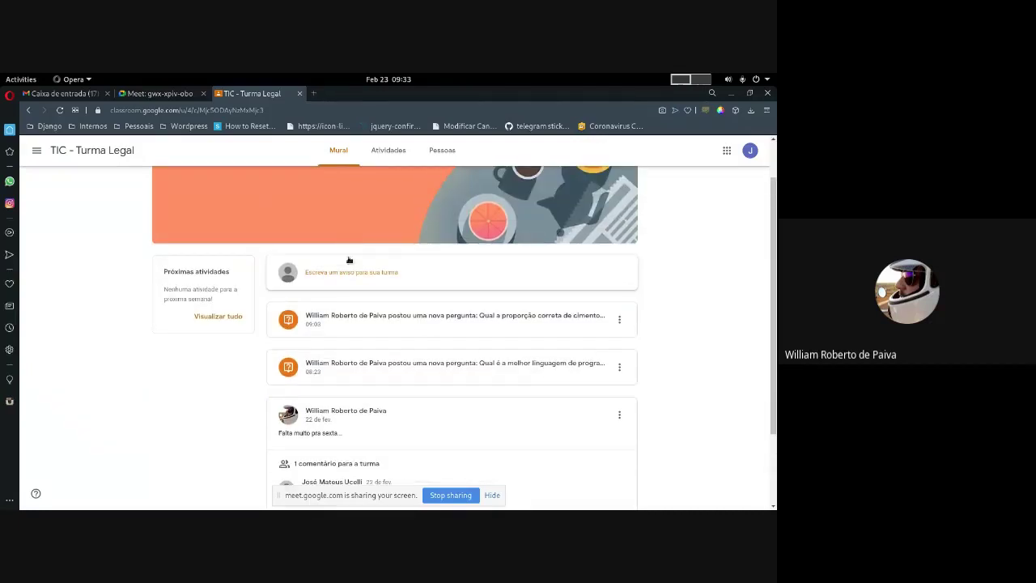
- Open the editor for a new class announcement and review the stream posts below it
{"action": "left_click", "coordinate": [398, 273]}
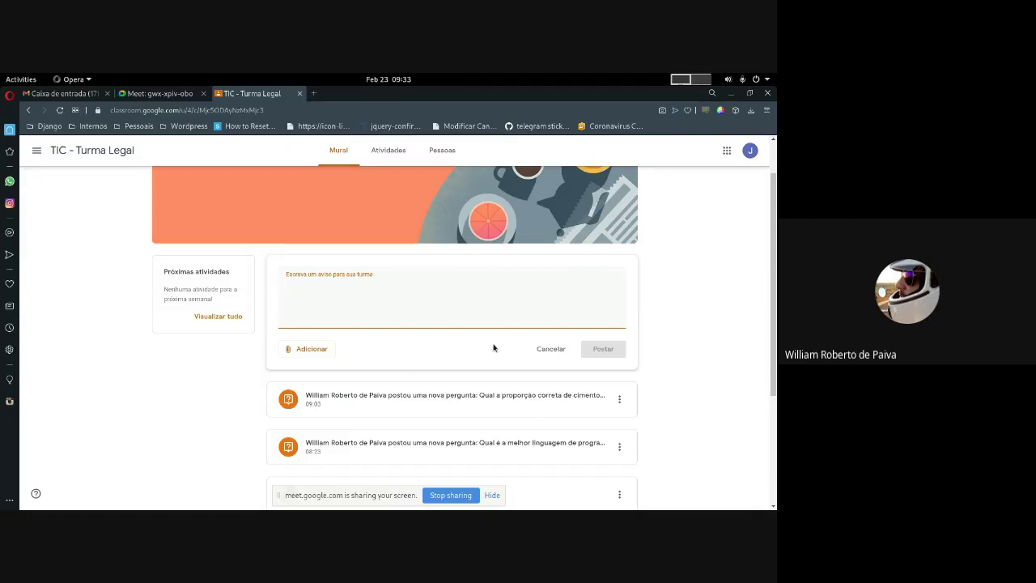
{"action": "scroll", "coordinate": [307, 320], "scroll_direction": "down", "scroll_amount": 3}
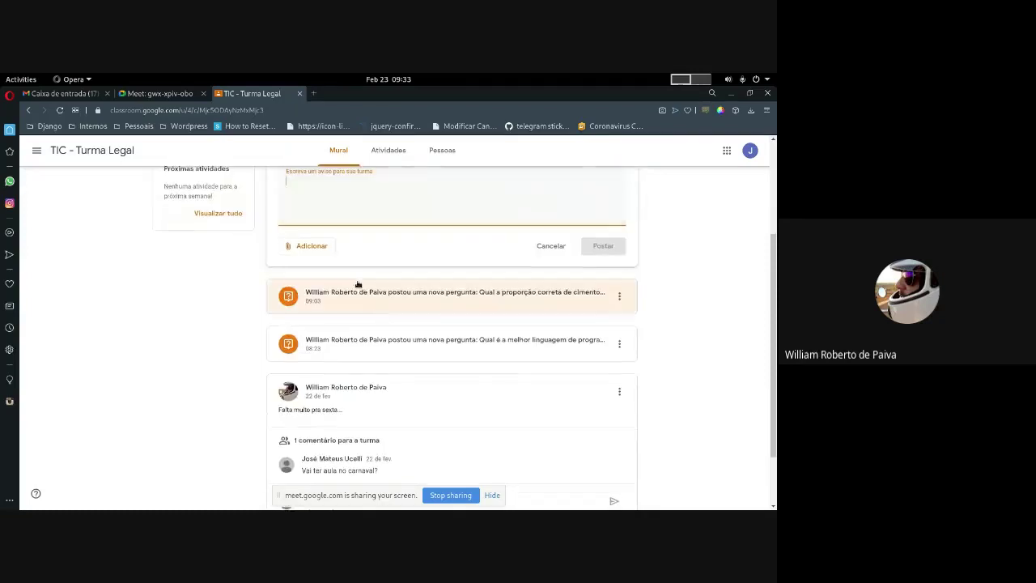
{"action": "scroll", "coordinate": [413, 307], "scroll_direction": "down", "scroll_amount": 1}
{"action": "scroll", "coordinate": [430, 322], "scroll_direction": "down", "scroll_amount": 1}
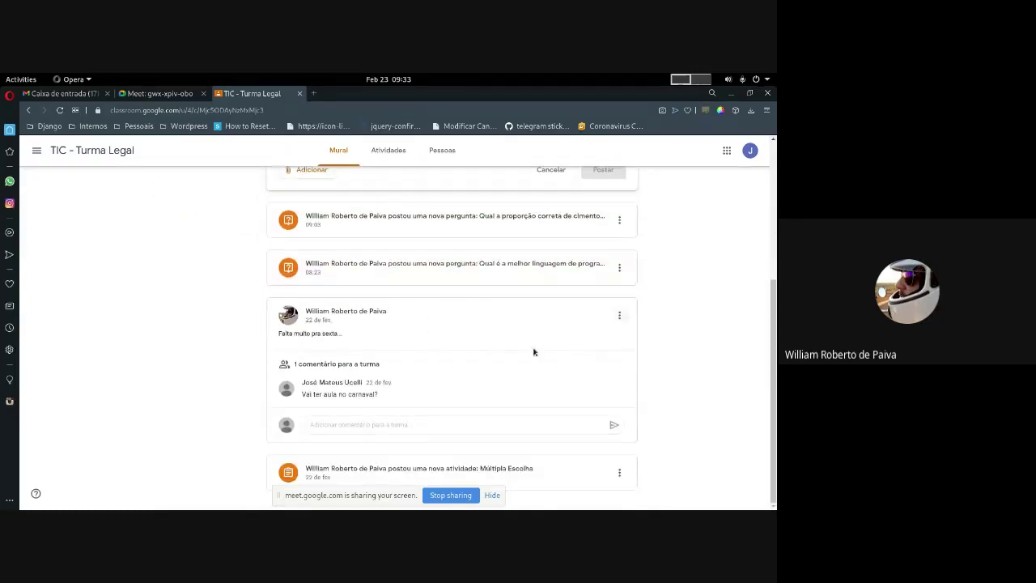
{"action": "scroll", "coordinate": [279, 289], "scroll_direction": "up", "scroll_amount": 3}
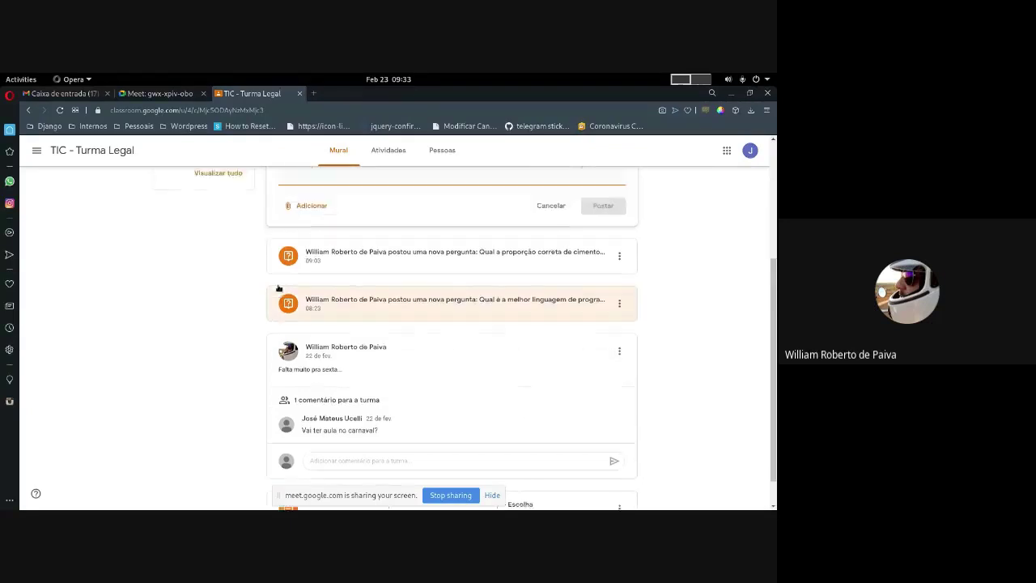
{"action": "scroll", "coordinate": [324, 262], "scroll_direction": "up", "scroll_amount": 3}
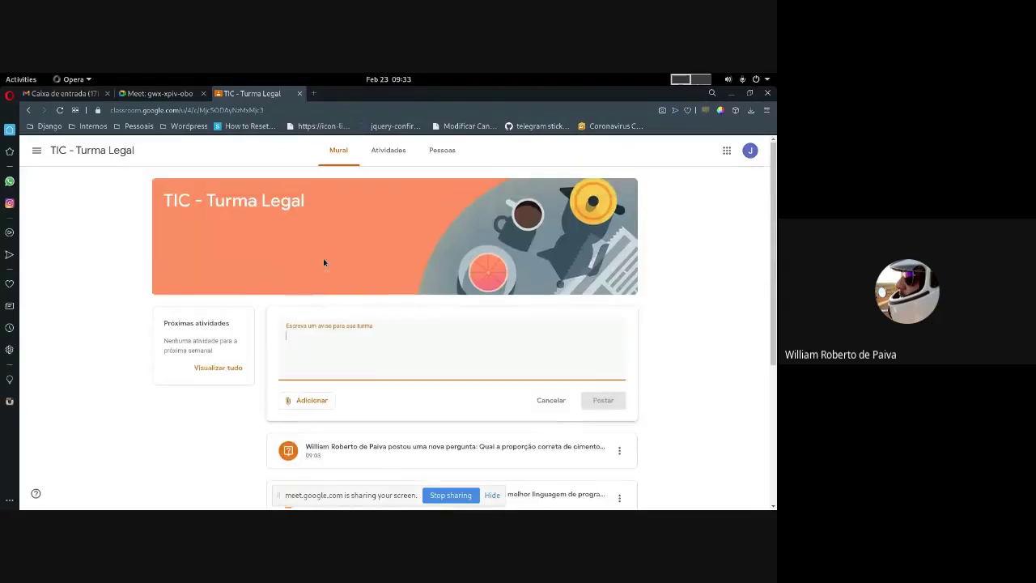
- View the question about the correct concrete proportions from the stream, return to the class and review its posts
{"action": "scroll", "coordinate": [324, 263], "scroll_direction": "down", "scroll_amount": 5}
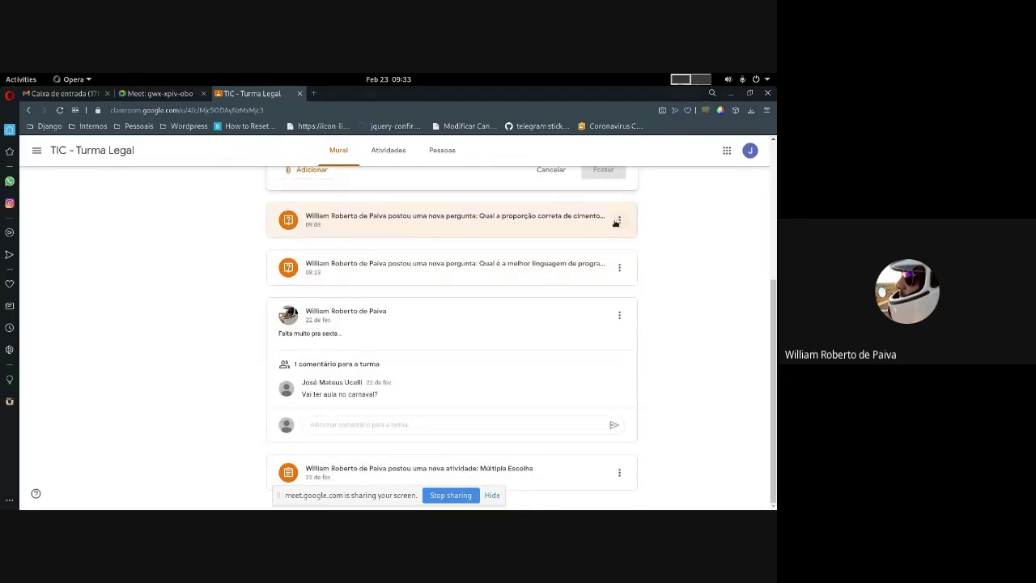
{"action": "left_click", "coordinate": [466, 233]}
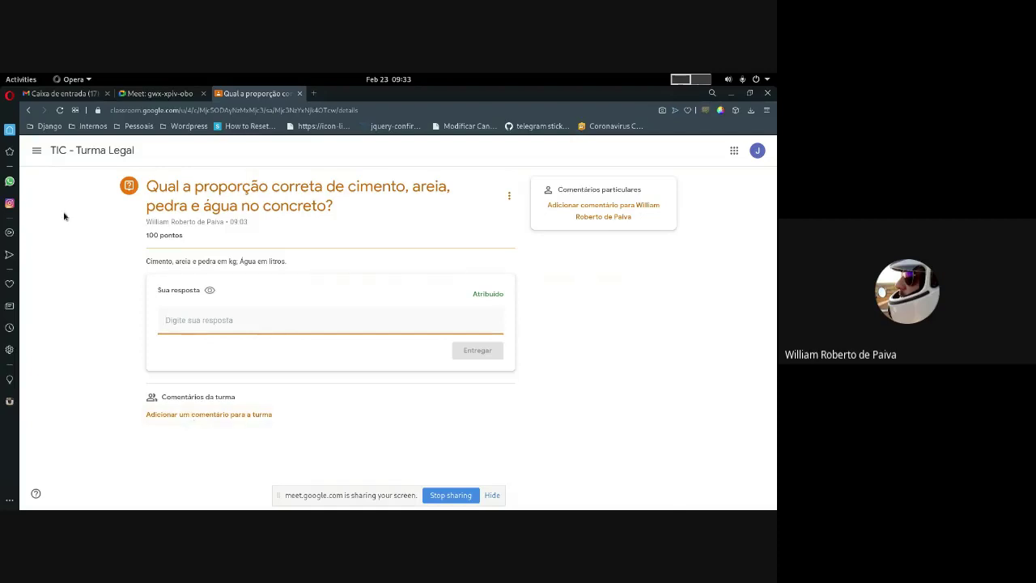
{"action": "left_click", "coordinate": [28, 109]}
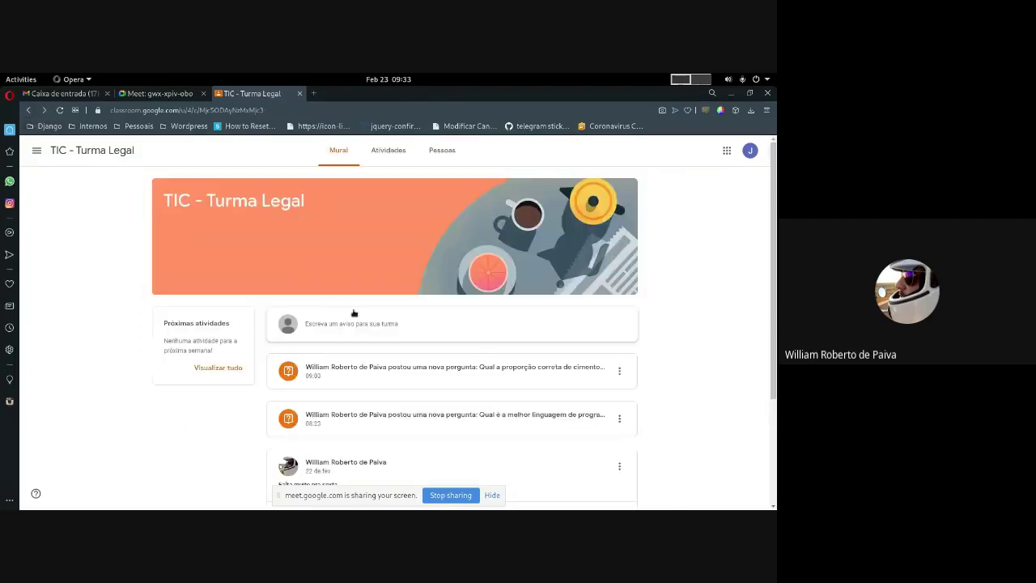
{"action": "scroll", "coordinate": [433, 398], "scroll_direction": "down", "scroll_amount": 3}
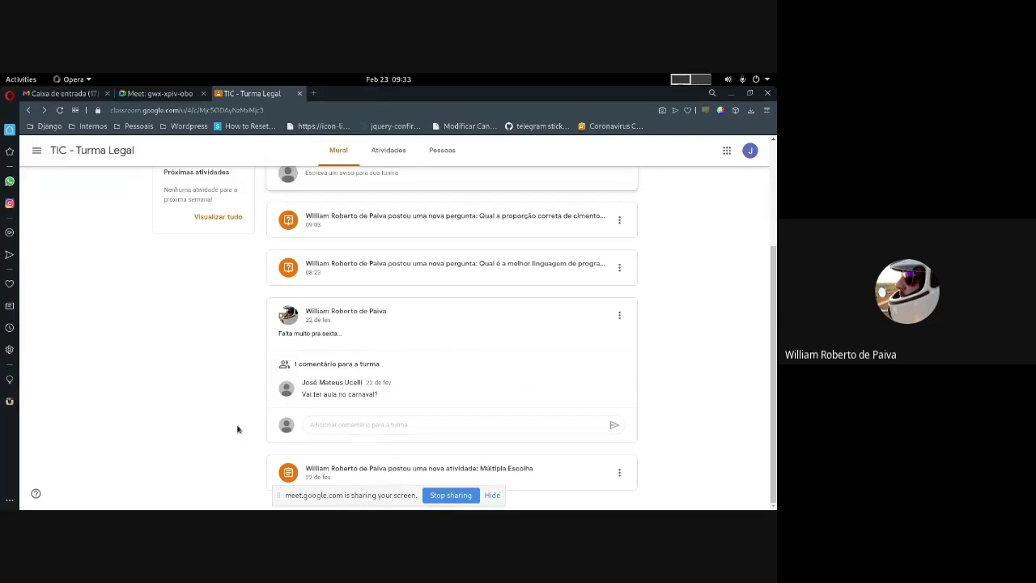
{"action": "scroll", "coordinate": [237, 429], "scroll_direction": "up", "scroll_amount": 3}
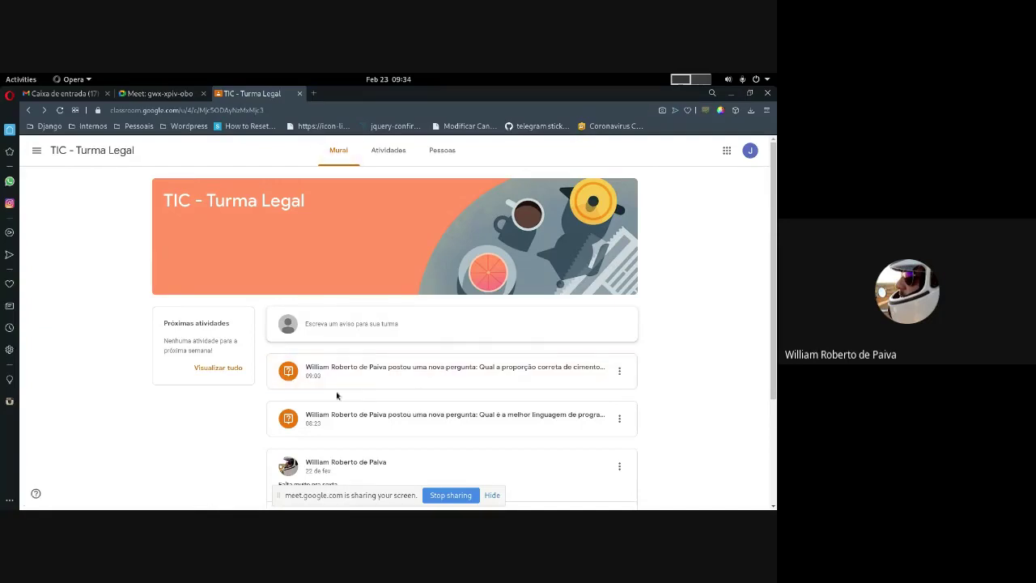
{"action": "scroll", "coordinate": [336, 394], "scroll_direction": "down", "scroll_amount": 3}
{"action": "scroll", "coordinate": [370, 268], "scroll_direction": "up", "scroll_amount": 1}
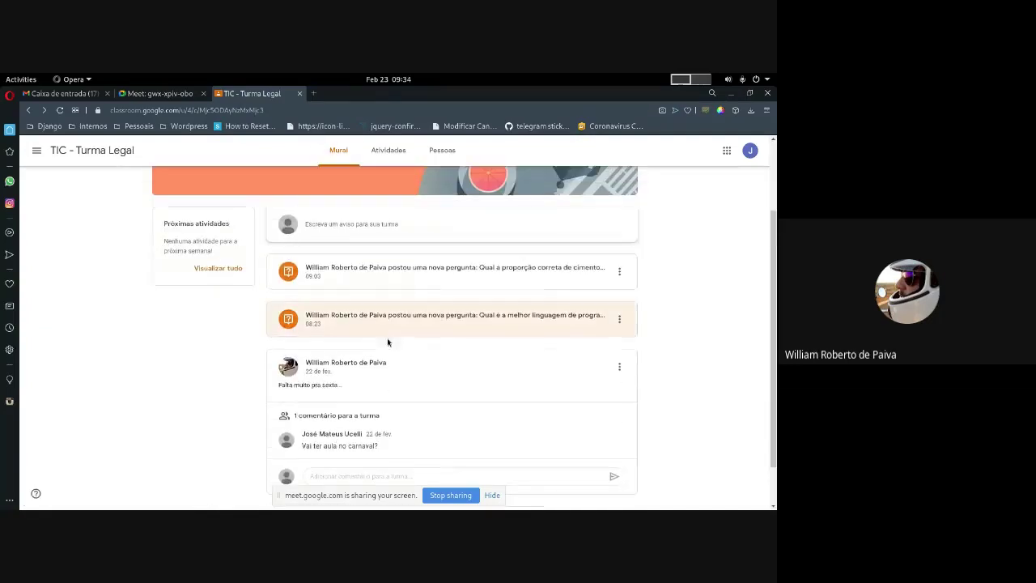
{"action": "scroll", "coordinate": [384, 380], "scroll_direction": "down", "scroll_amount": 1}
{"action": "scroll", "coordinate": [379, 421], "scroll_direction": "up", "scroll_amount": 3}
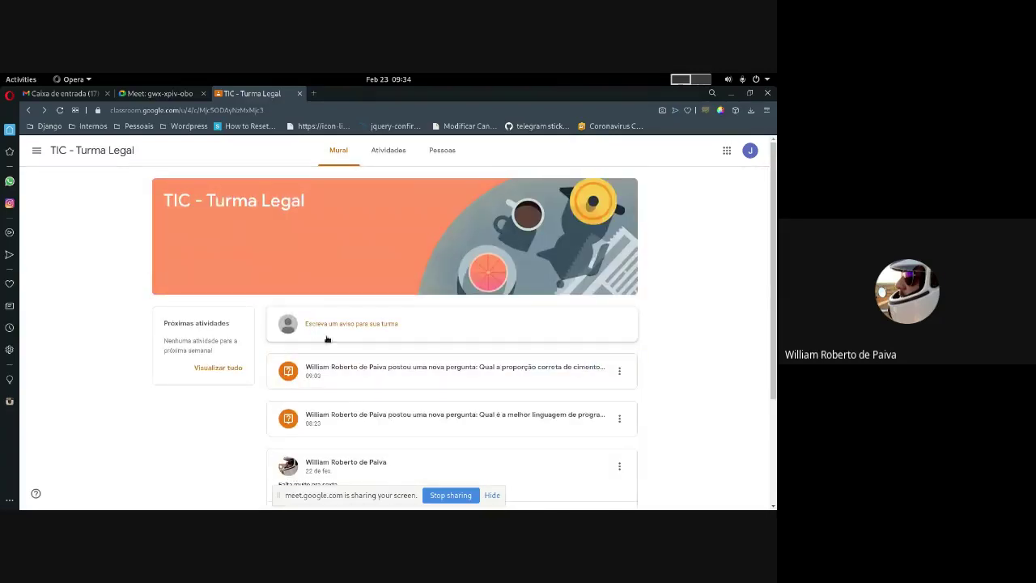
- Open the full question about concrete proportions from the class's list of activities
{"action": "left_click", "coordinate": [384, 153]}
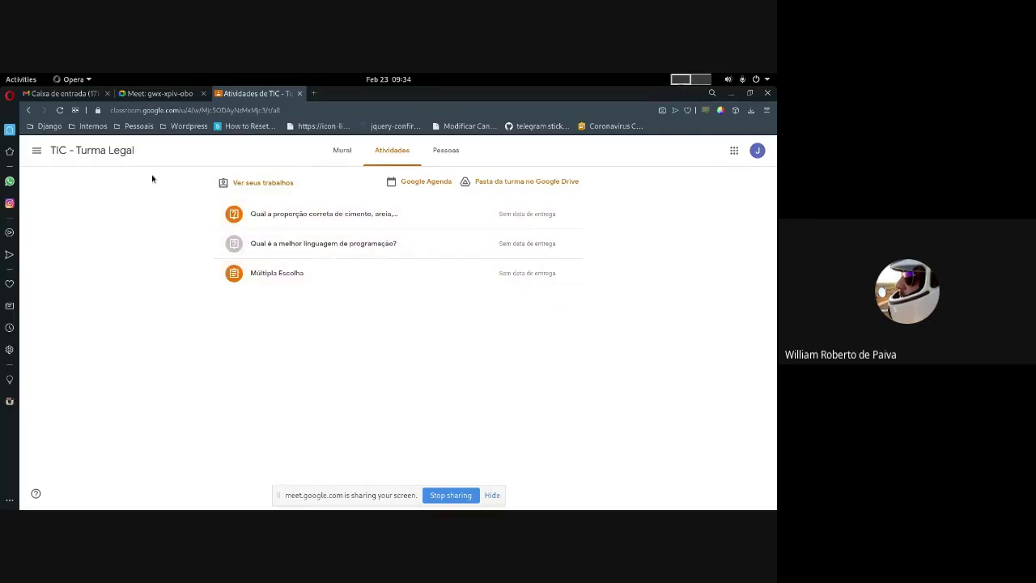
{"action": "left_click", "coordinate": [294, 214]}
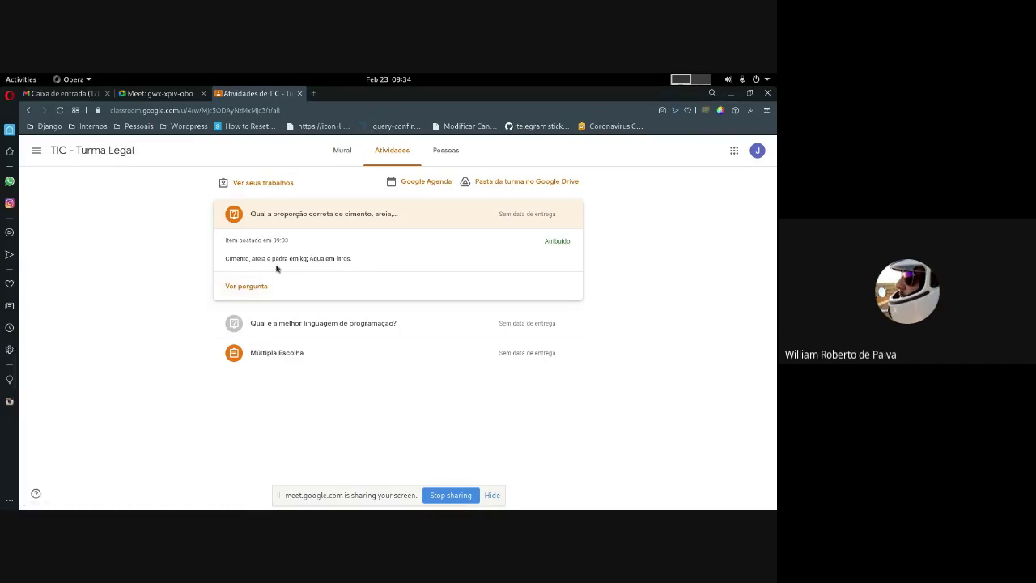
{"action": "left_click", "coordinate": [252, 287]}
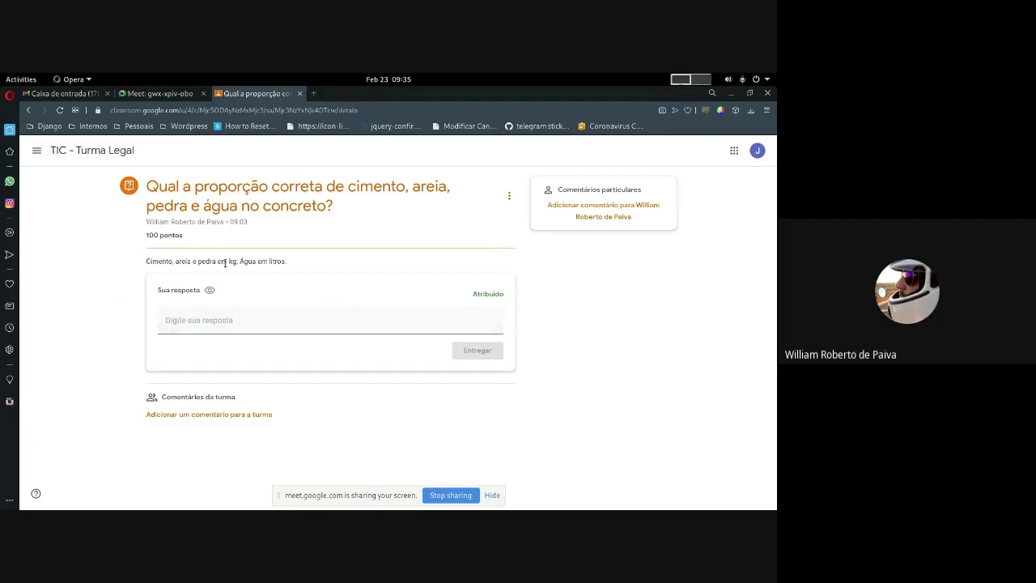
- Answer the concrete proportions question with "Resposta" and submit the answer
{"action": "left_click", "coordinate": [203, 325]}
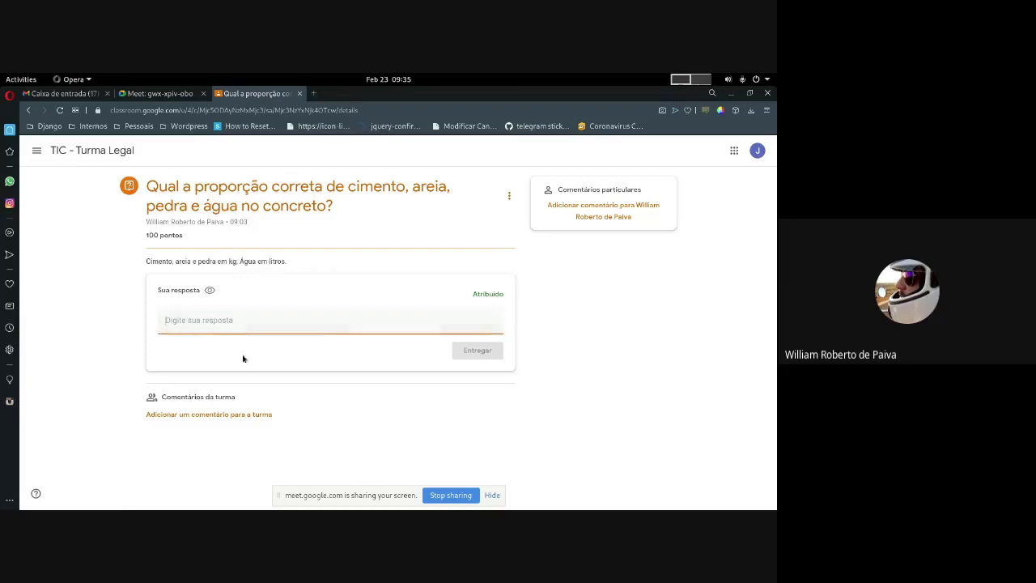
{"action": "type", "text": "Resposta"}
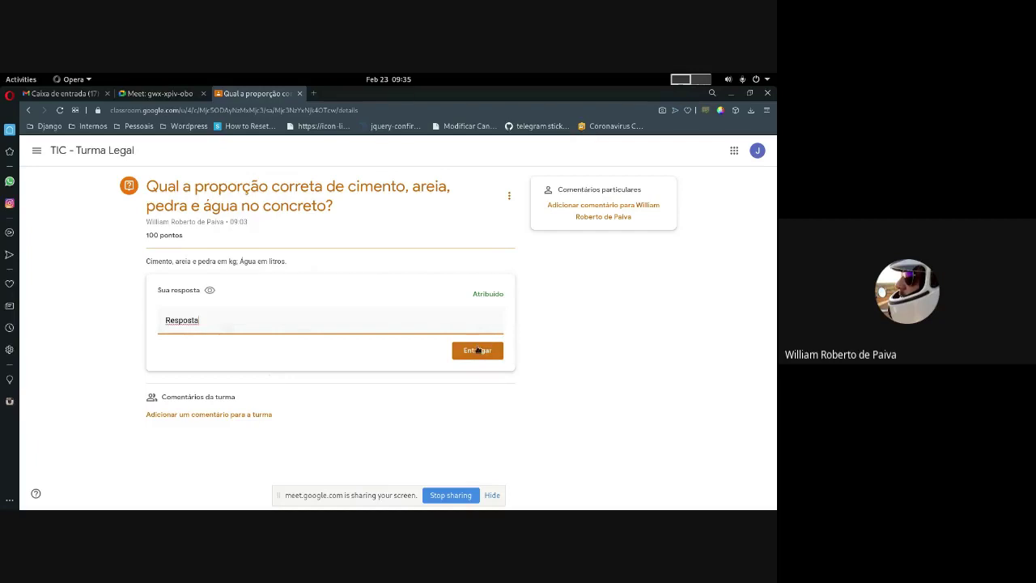
{"action": "left_click", "coordinate": [478, 349]}
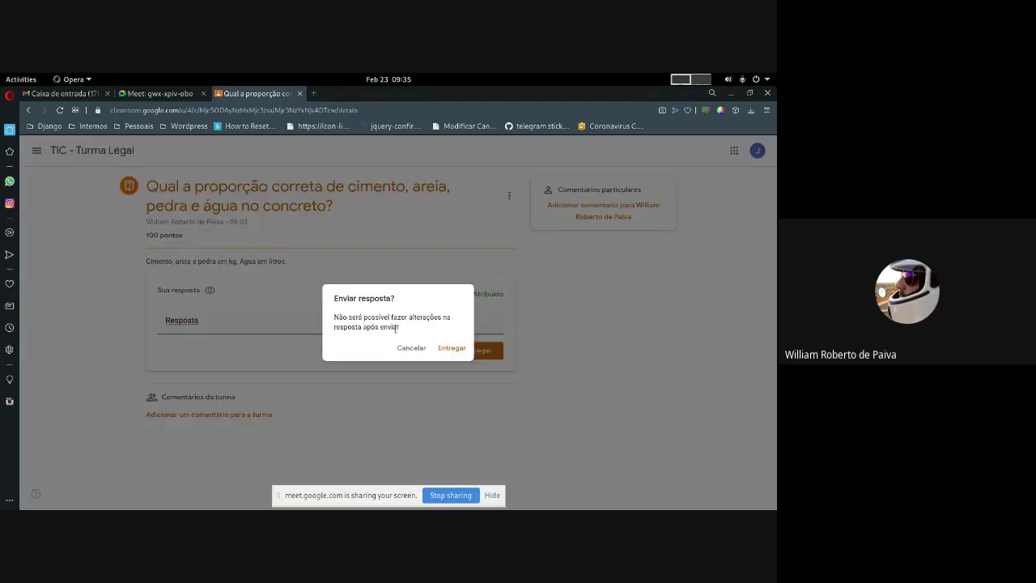
{"action": "left_click", "coordinate": [451, 349]}
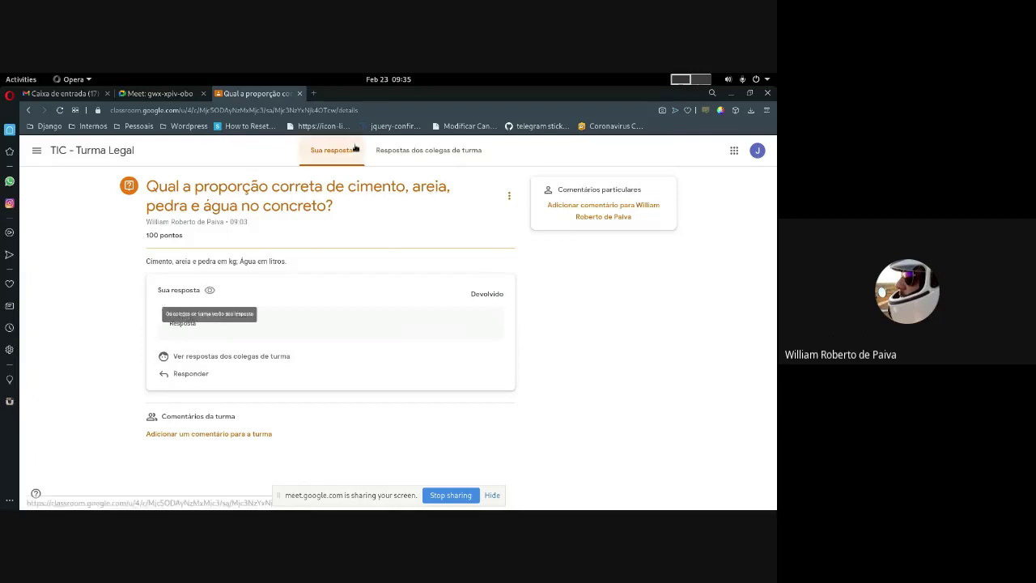
- Return to the class's activity list, collapse the concrete question and expand the Múltipla Escolha activity
{"action": "left_click", "coordinate": [83, 158]}
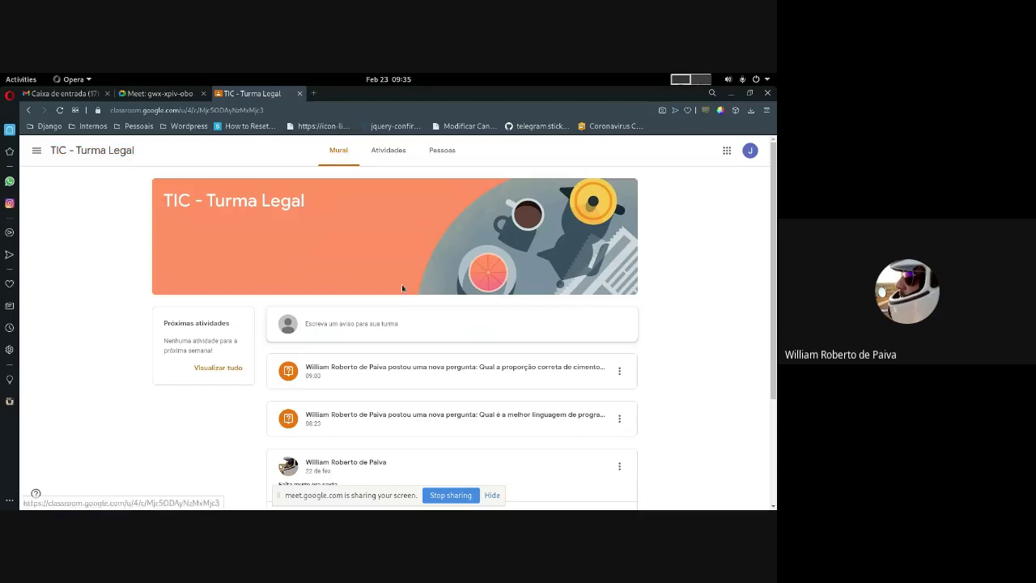
{"action": "scroll", "coordinate": [403, 309], "scroll_direction": "down", "scroll_amount": 2}
{"action": "scroll", "coordinate": [365, 268], "scroll_direction": "up", "scroll_amount": 3}
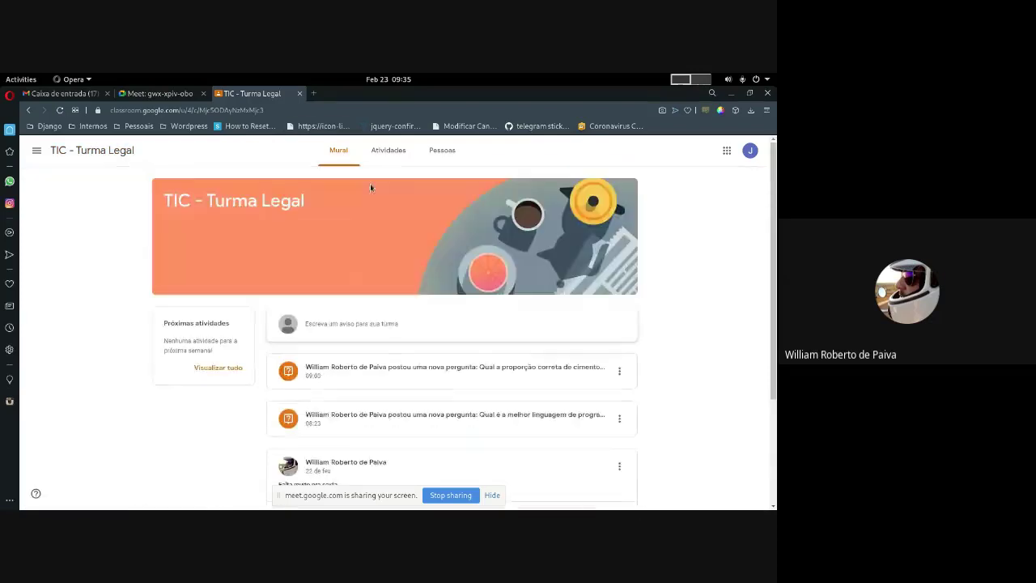
{"action": "left_click", "coordinate": [384, 152]}
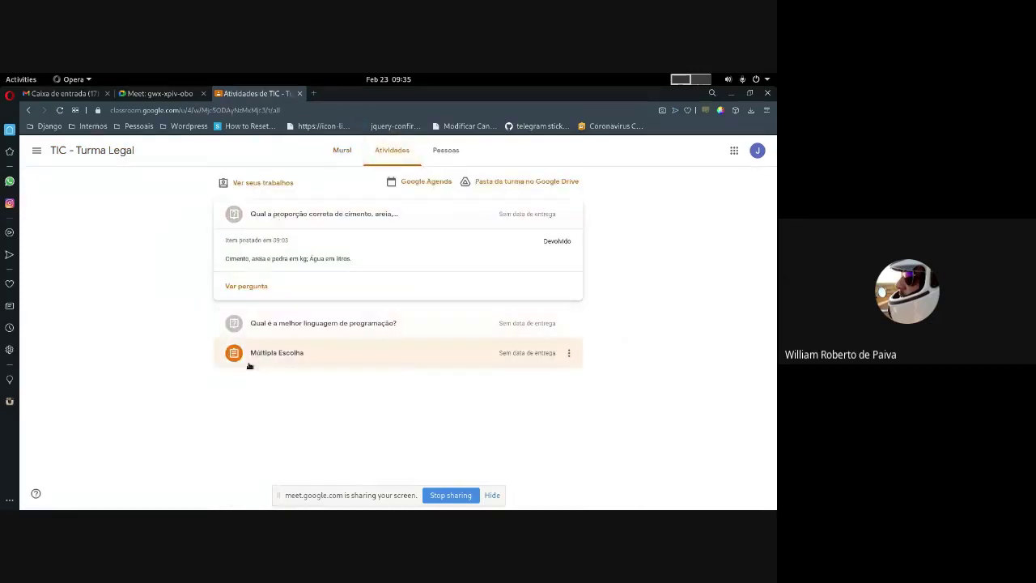
{"action": "left_click", "coordinate": [250, 216]}
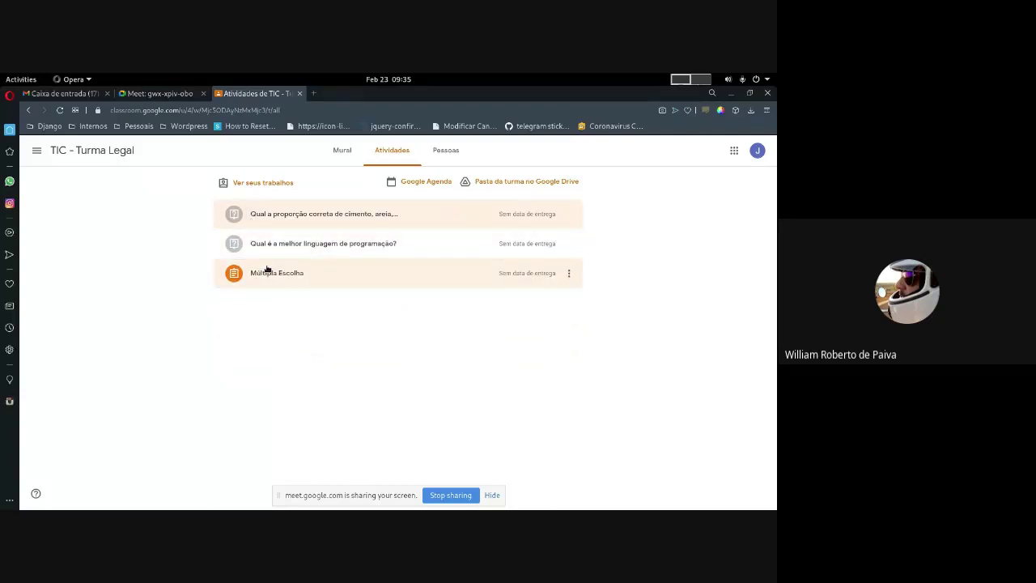
{"action": "left_click", "coordinate": [267, 272]}
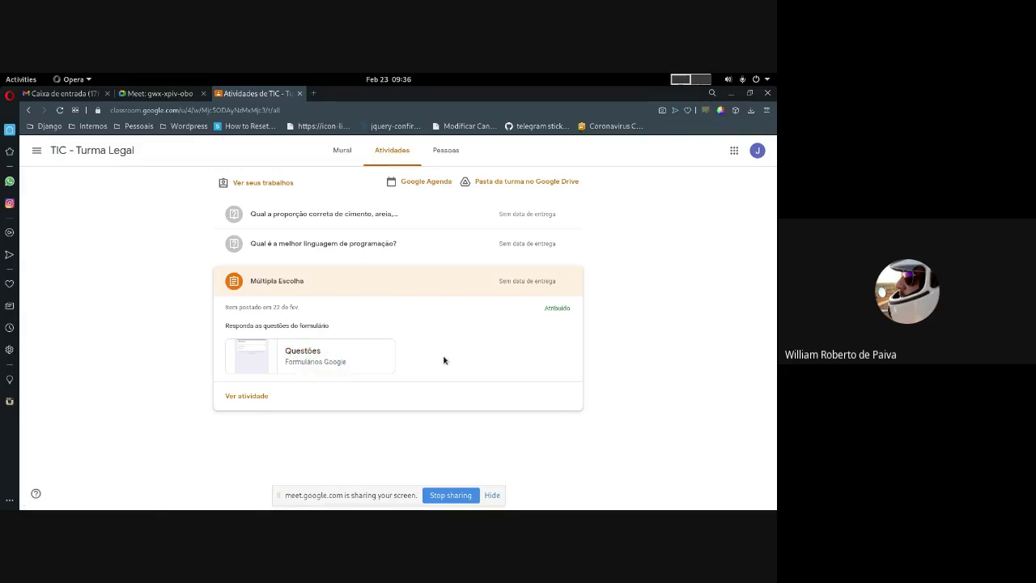
- Open the Questões form and fill it in with "Nehum dos dois" and "TIC", requesting a copy of the answers by e-mail
{"action": "left_click", "coordinate": [302, 354]}
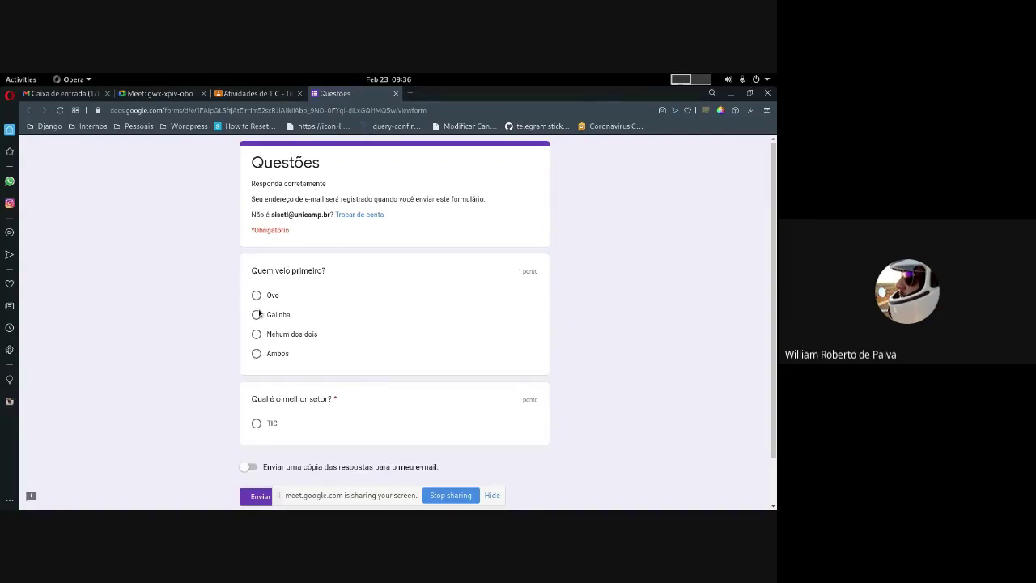
{"action": "left_click", "coordinate": [257, 334]}
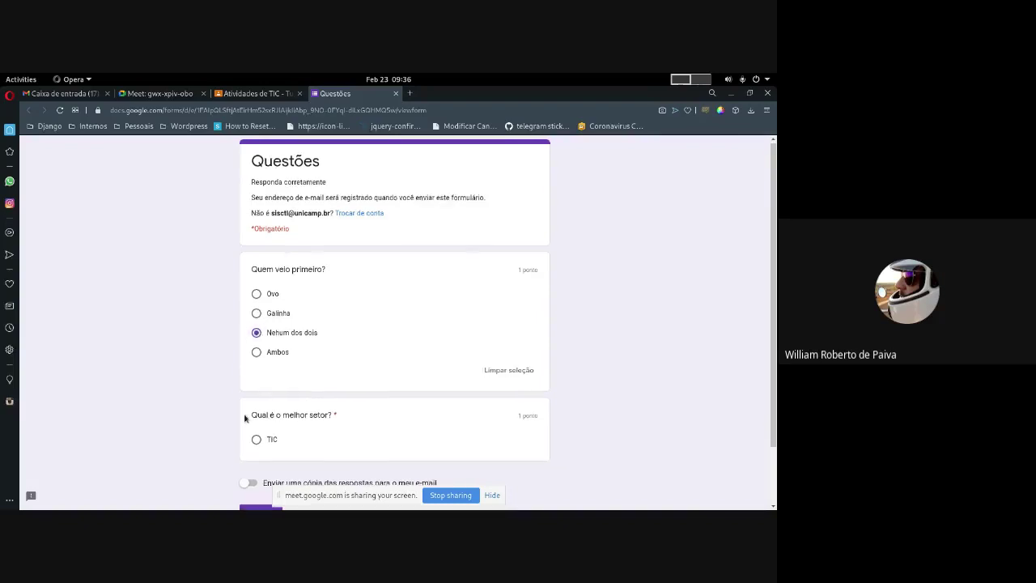
{"action": "scroll", "coordinate": [251, 397], "scroll_direction": "down", "scroll_amount": 2}
{"action": "left_click", "coordinate": [257, 372]}
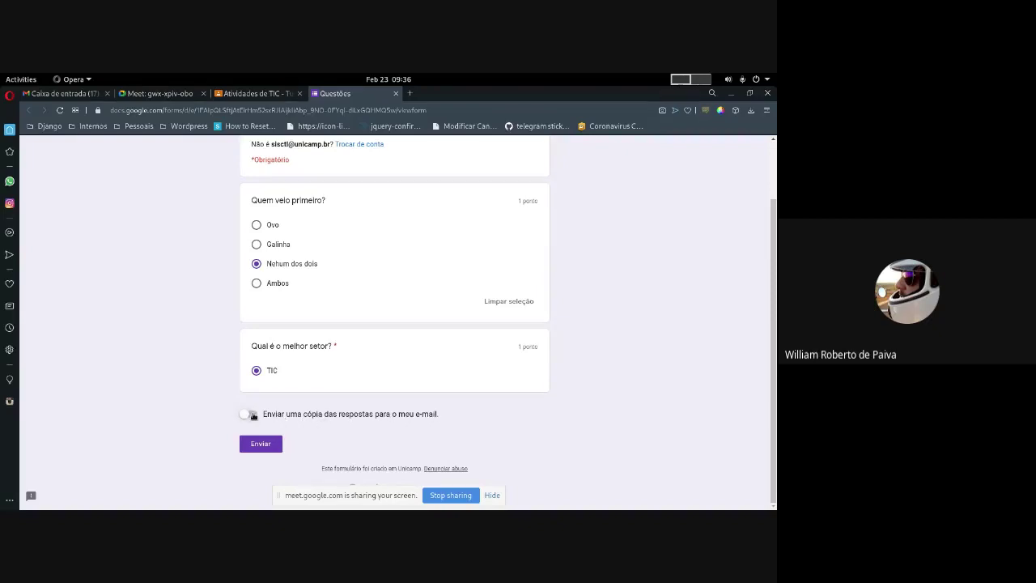
{"action": "left_click", "coordinate": [253, 414]}
- Review the filled-in Questões form and try to submit it
{"action": "scroll", "coordinate": [180, 394], "scroll_direction": "up", "scroll_amount": 2}
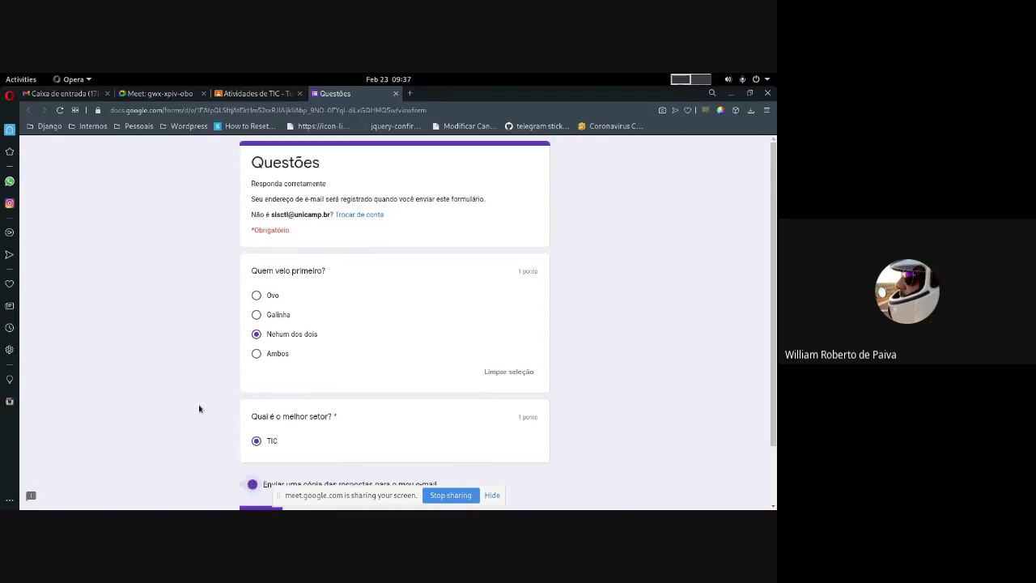
{"action": "scroll", "coordinate": [199, 409], "scroll_direction": "down", "scroll_amount": 2}
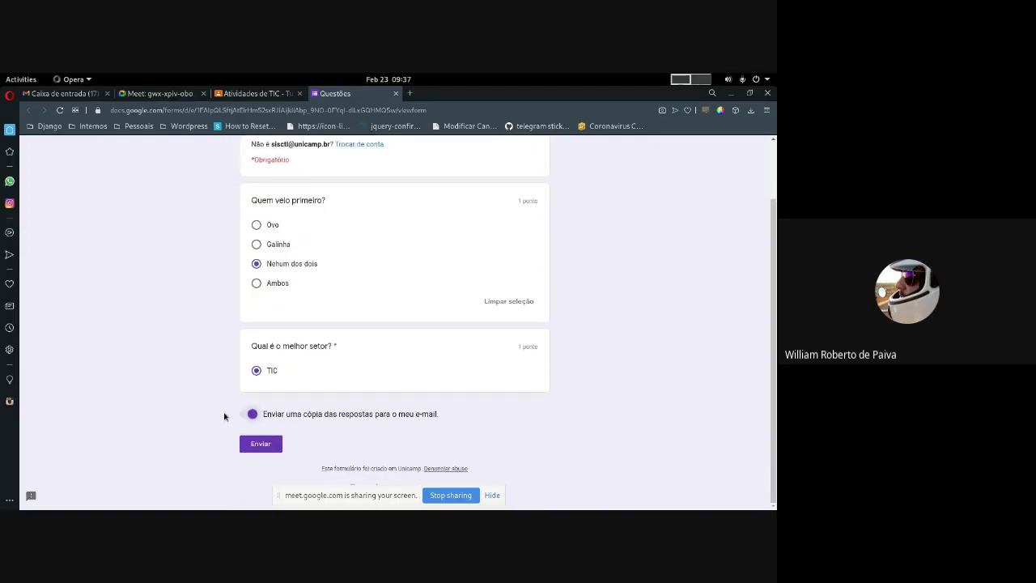
{"action": "scroll", "coordinate": [224, 409], "scroll_direction": "up", "scroll_amount": 1}
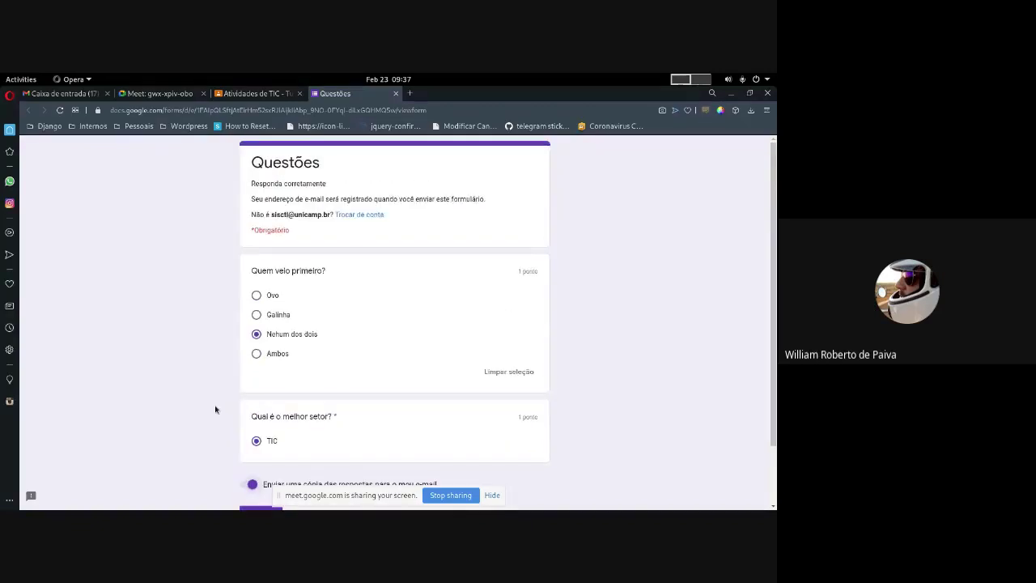
{"action": "scroll", "coordinate": [216, 409], "scroll_direction": "down", "scroll_amount": 1}
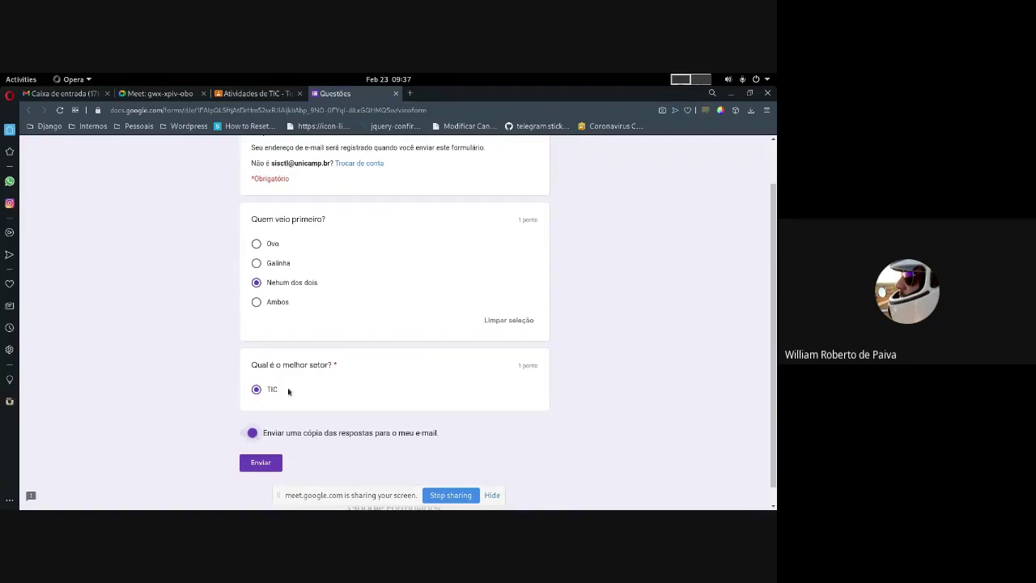
{"action": "left_click", "coordinate": [261, 463]}
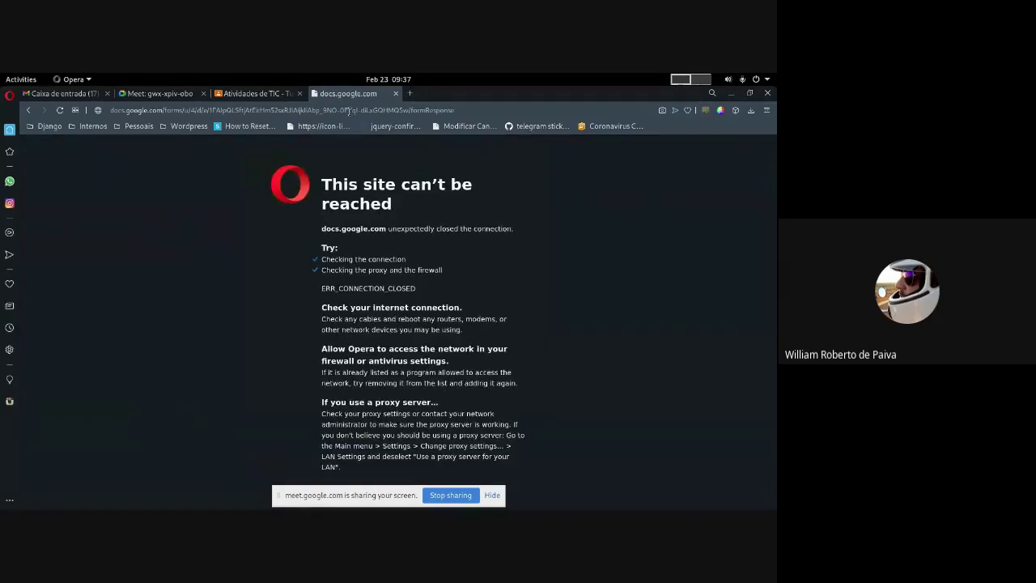
- Return to the blank form, answer "Ovo" and "TIC" with an e-mailed copy of the answers, and submit it
{"action": "left_click", "coordinate": [29, 111]}
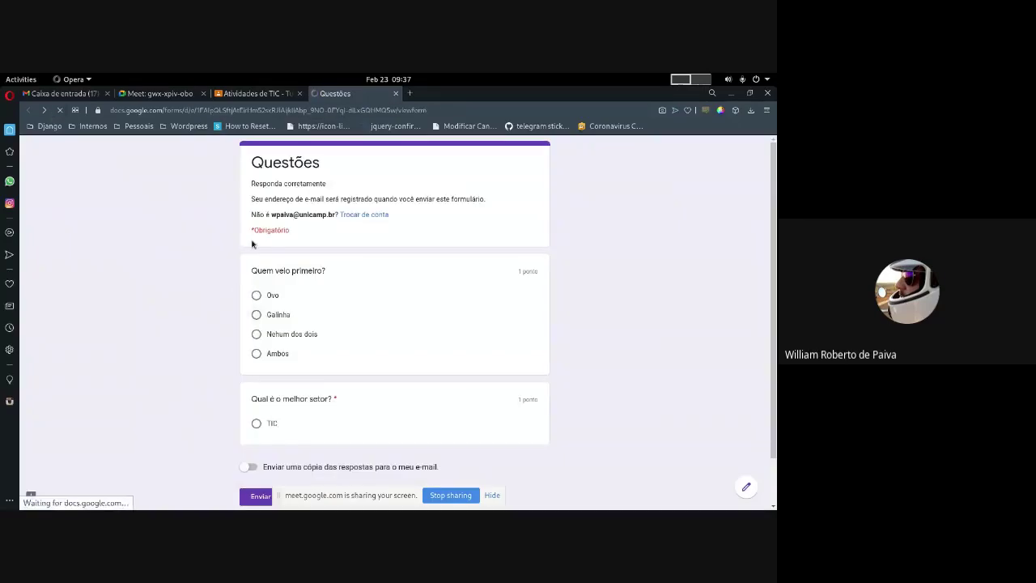
{"action": "left_click", "coordinate": [270, 297]}
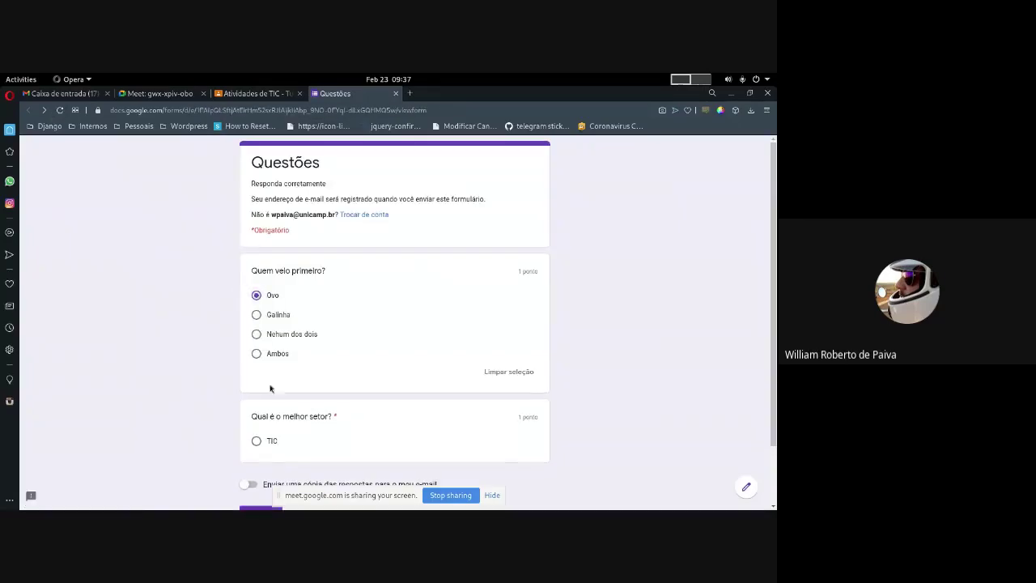
{"action": "left_click", "coordinate": [256, 441]}
{"action": "left_click", "coordinate": [248, 484]}
{"action": "scroll", "coordinate": [204, 440], "scroll_direction": "down", "scroll_amount": 1}
{"action": "left_click", "coordinate": [258, 444]}
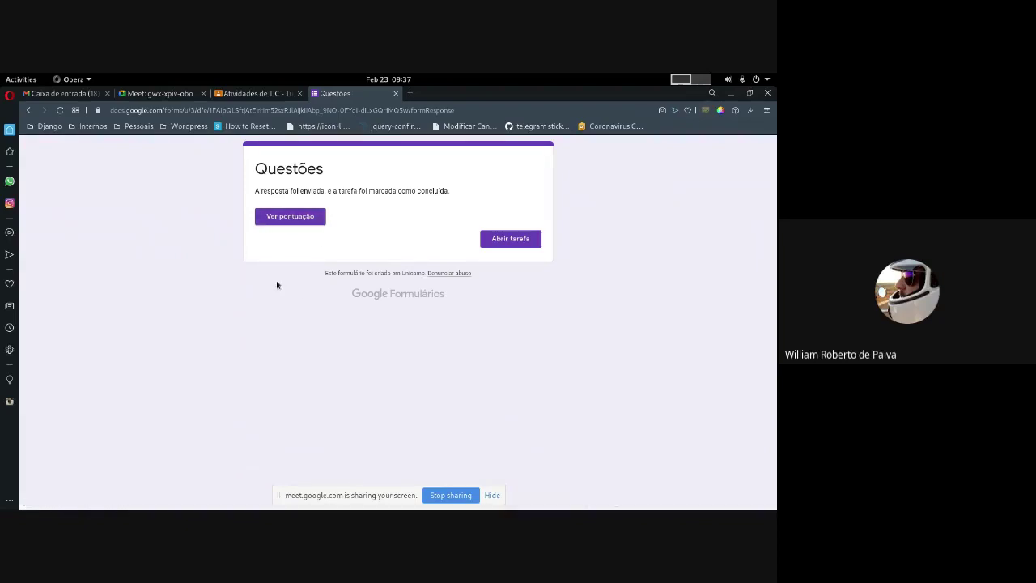
- View the score of the submitted Questões form, and close the score and form pages
{"action": "left_click", "coordinate": [296, 223]}
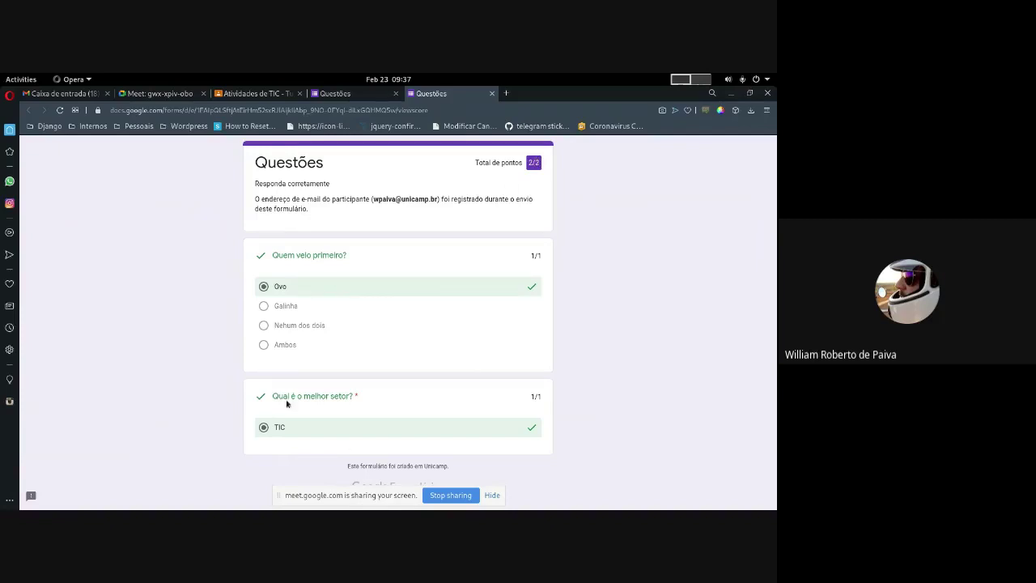
{"action": "left_click", "coordinate": [492, 93]}
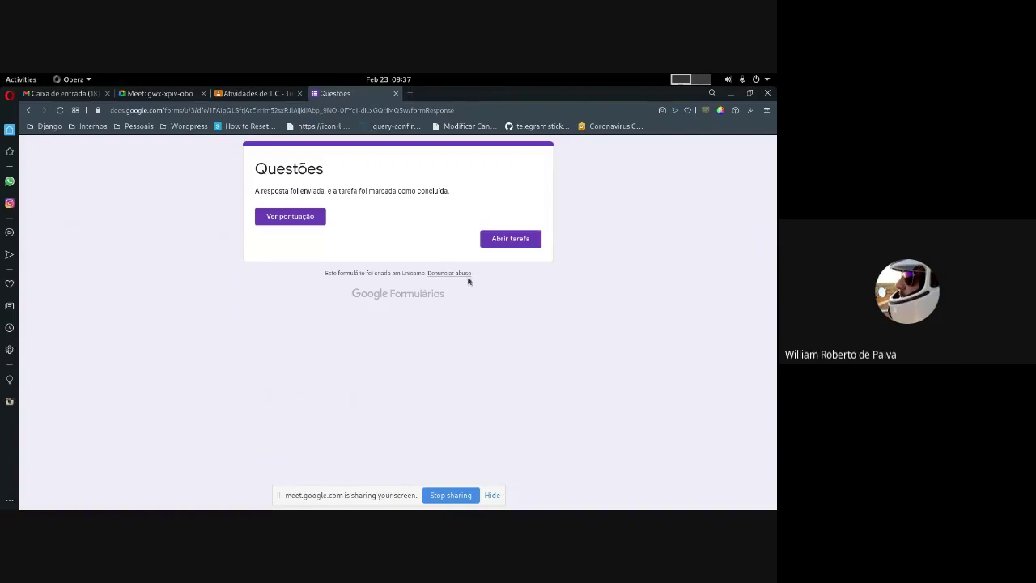
{"action": "left_click", "coordinate": [395, 94]}
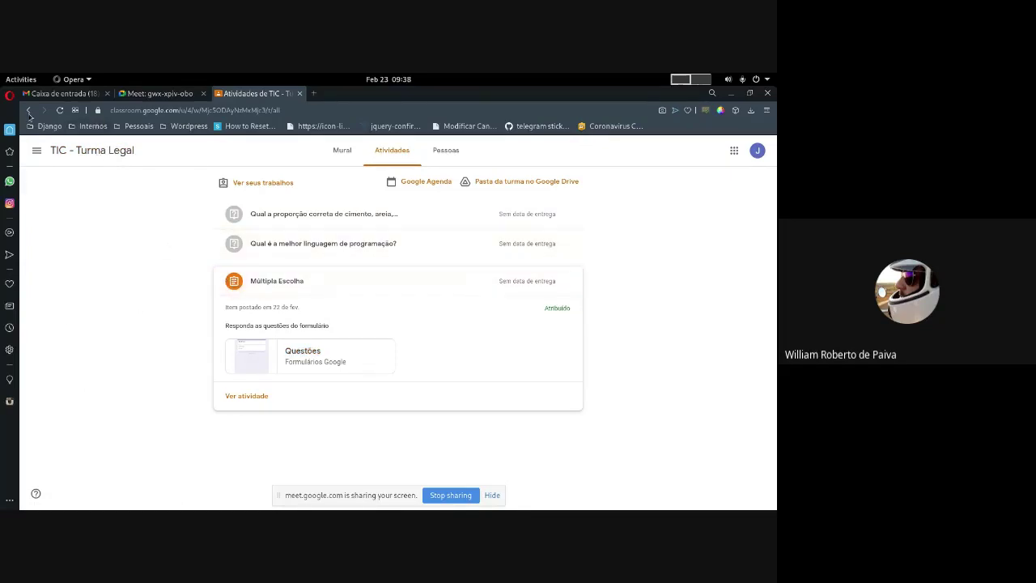
- Refresh the class's activity list and reopen the Questões form from the Múltipla Escolha activity
{"action": "left_click", "coordinate": [59, 110]}
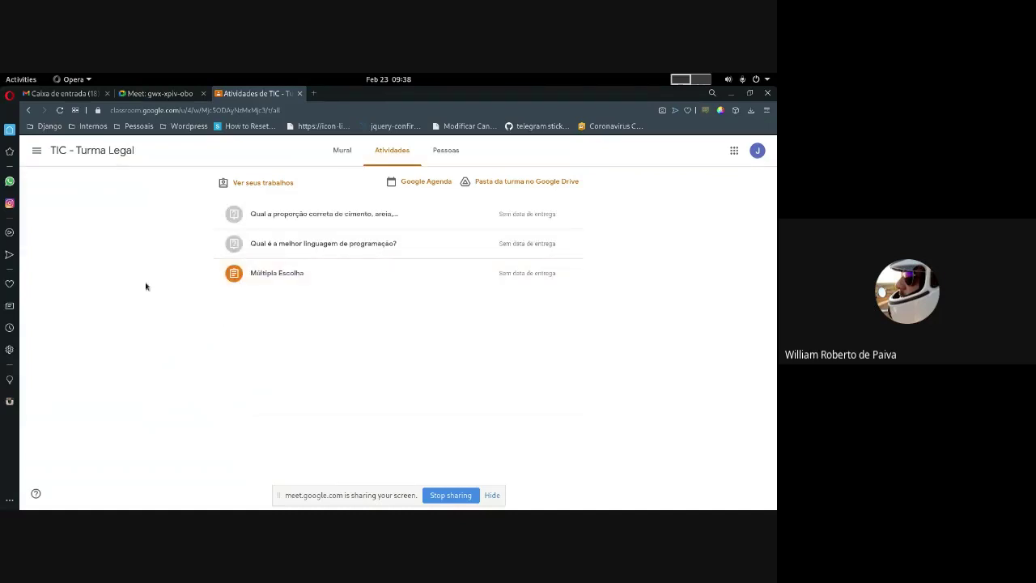
{"action": "left_click", "coordinate": [255, 278]}
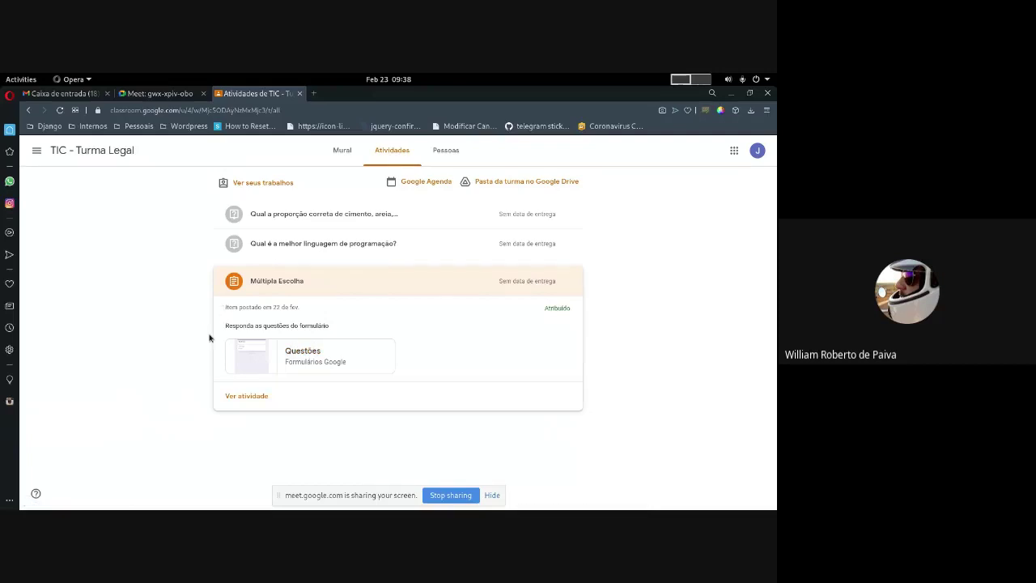
{"action": "left_click", "coordinate": [311, 354]}
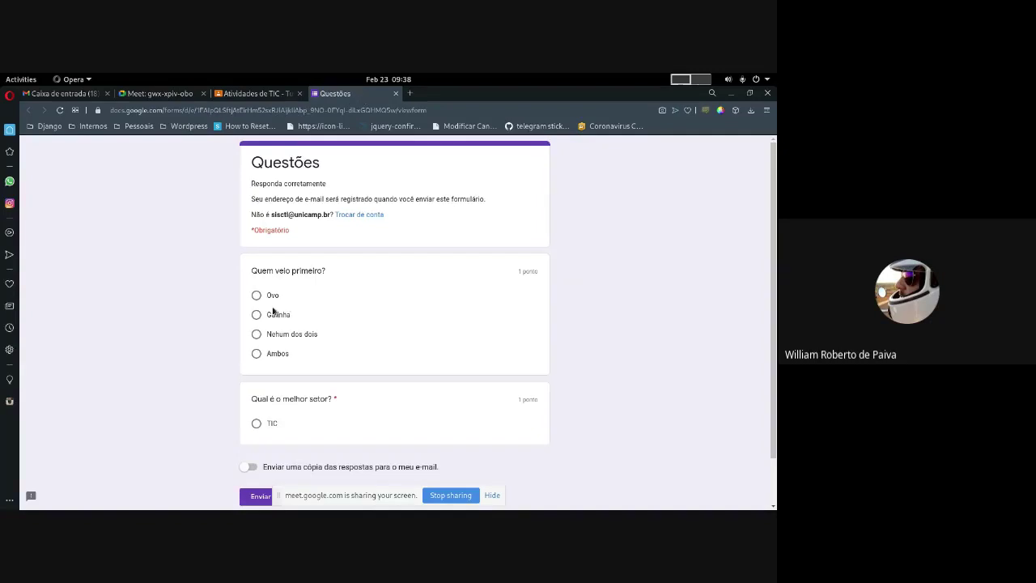
- Submit the form with "Nehum dos dois", "TIC" and an e-mailed copy of the answers, and return to the refreshed activity list
{"action": "left_click", "coordinate": [257, 334]}
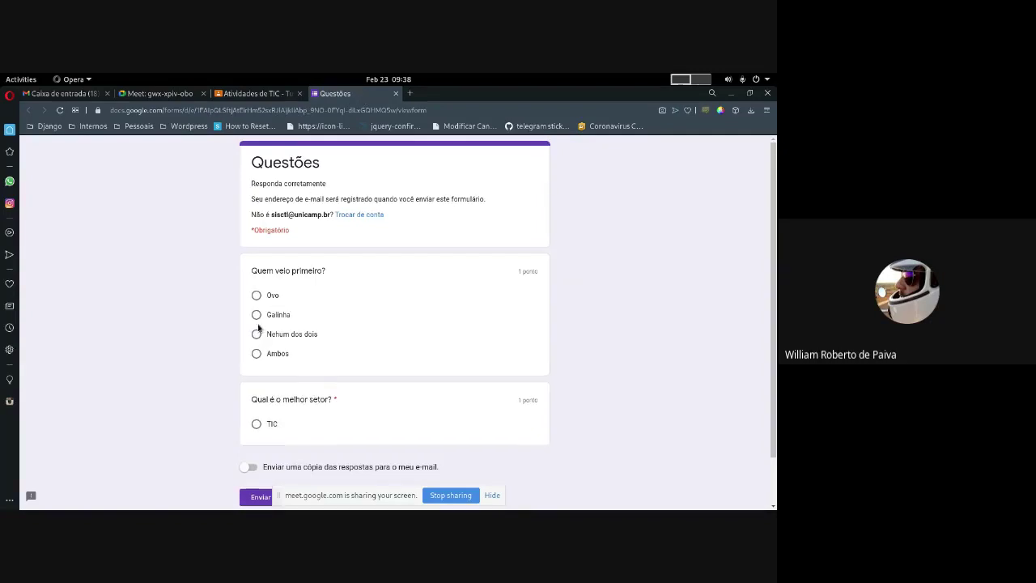
{"action": "left_click", "coordinate": [256, 441]}
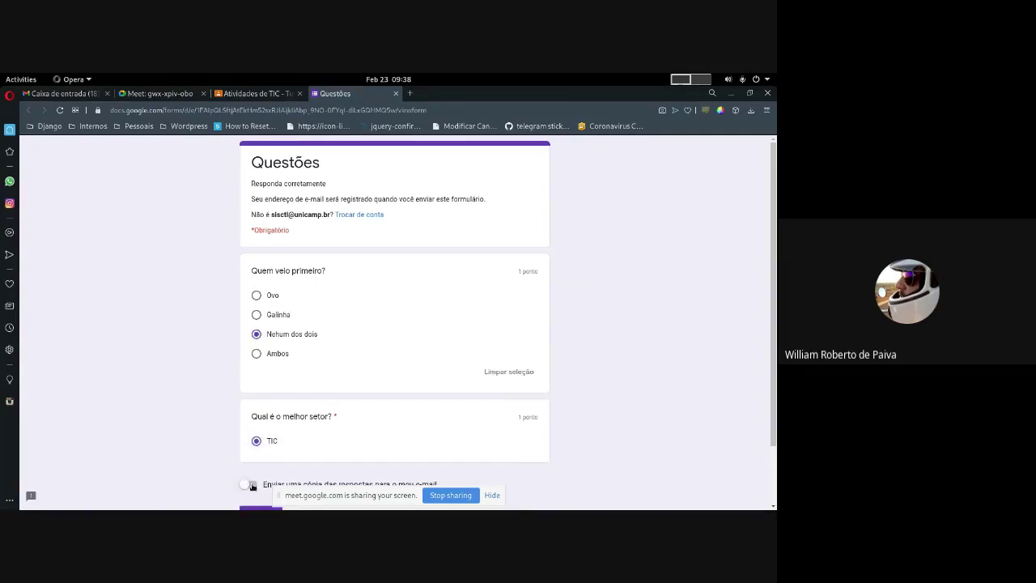
{"action": "left_click", "coordinate": [252, 485]}
{"action": "scroll", "coordinate": [253, 488], "scroll_direction": "down", "scroll_amount": 2}
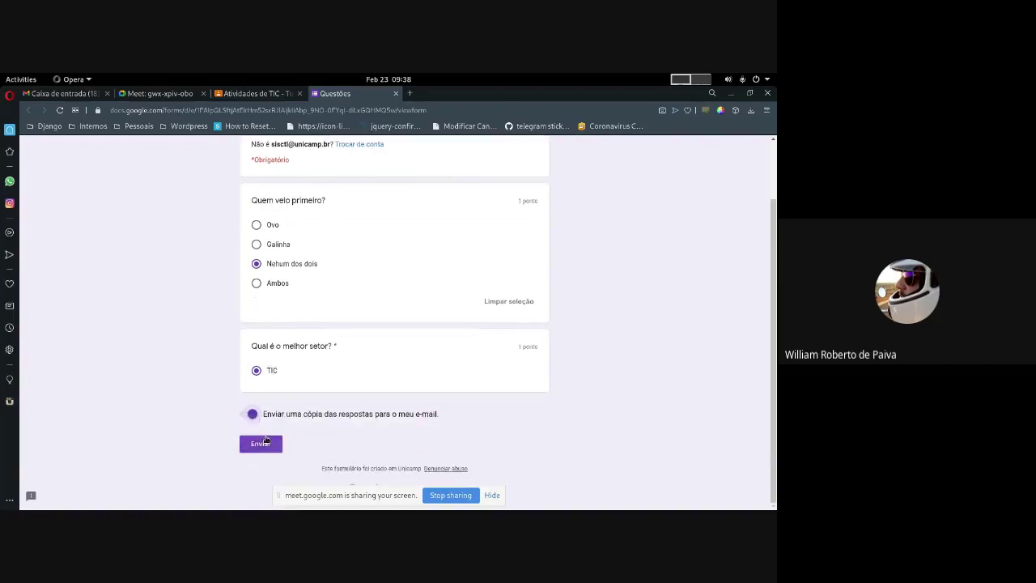
{"action": "left_click", "coordinate": [261, 442]}
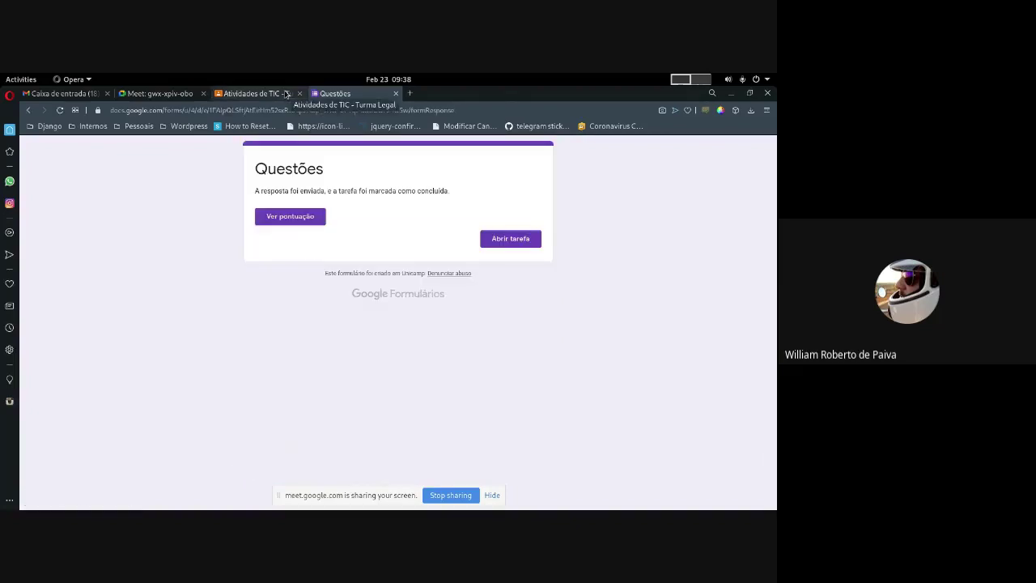
{"action": "left_click", "coordinate": [396, 93]}
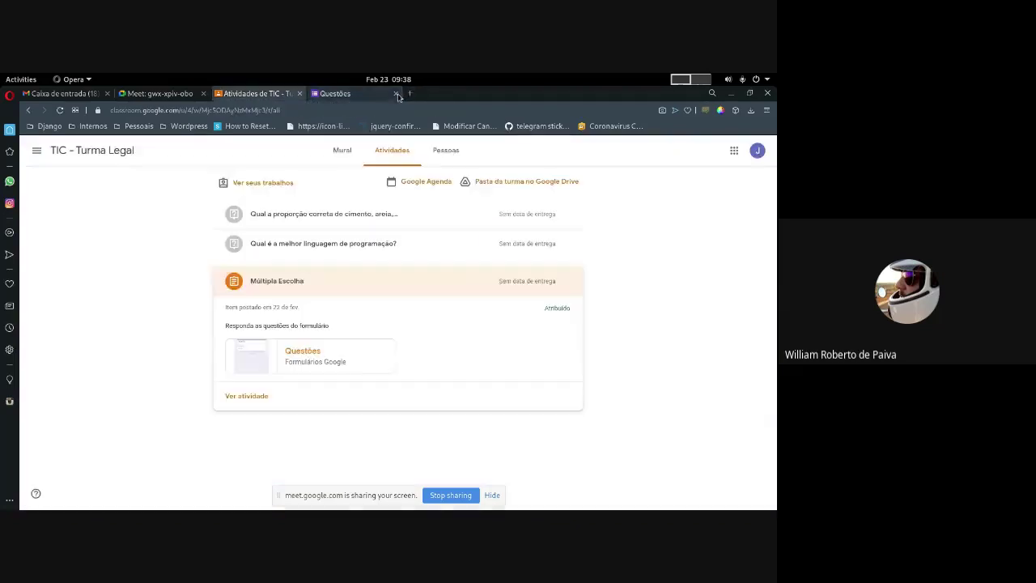
{"action": "left_click", "coordinate": [59, 110]}
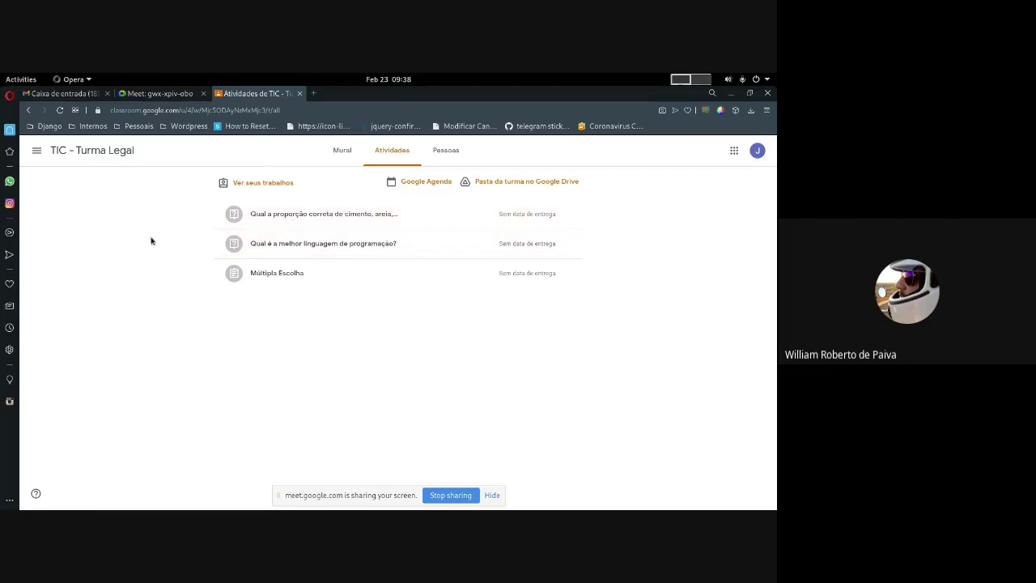
- Review the student's assigned pending work across all classes, collapsing and expanding the "Sem data de entrega" group
{"action": "left_click", "coordinate": [36, 151]}
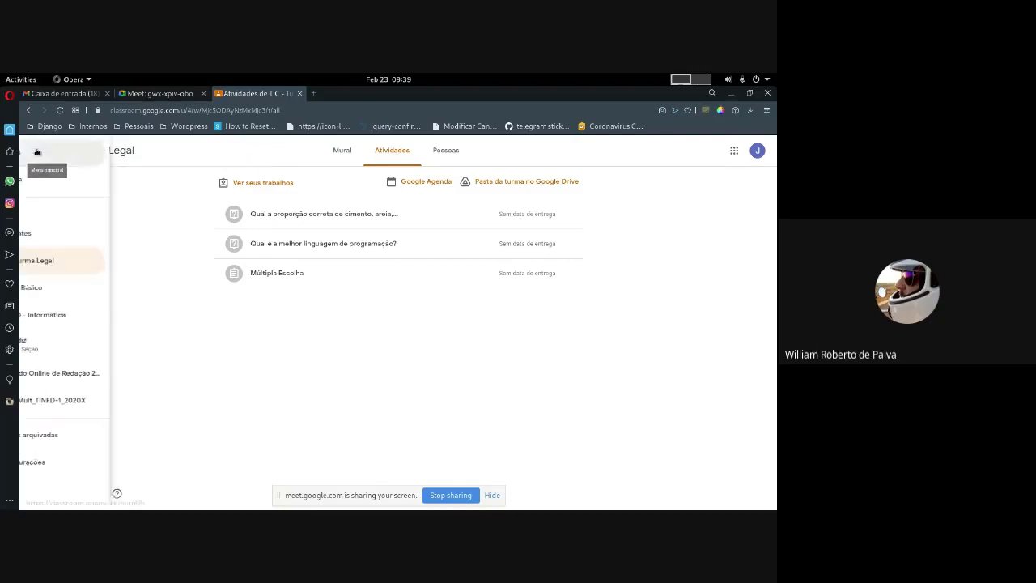
{"action": "left_click", "coordinate": [76, 233]}
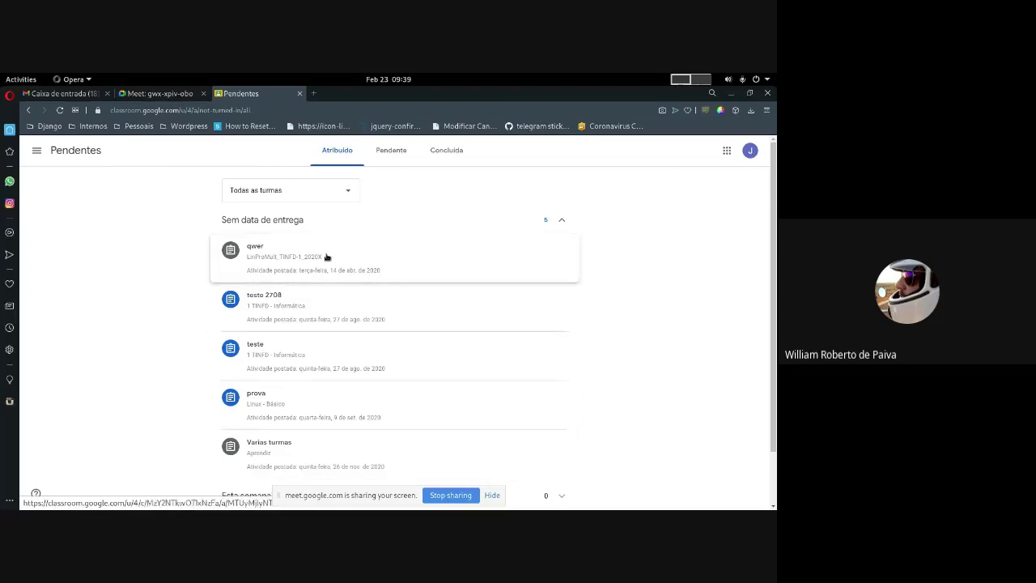
{"action": "scroll", "coordinate": [287, 280], "scroll_direction": "down", "scroll_amount": 1}
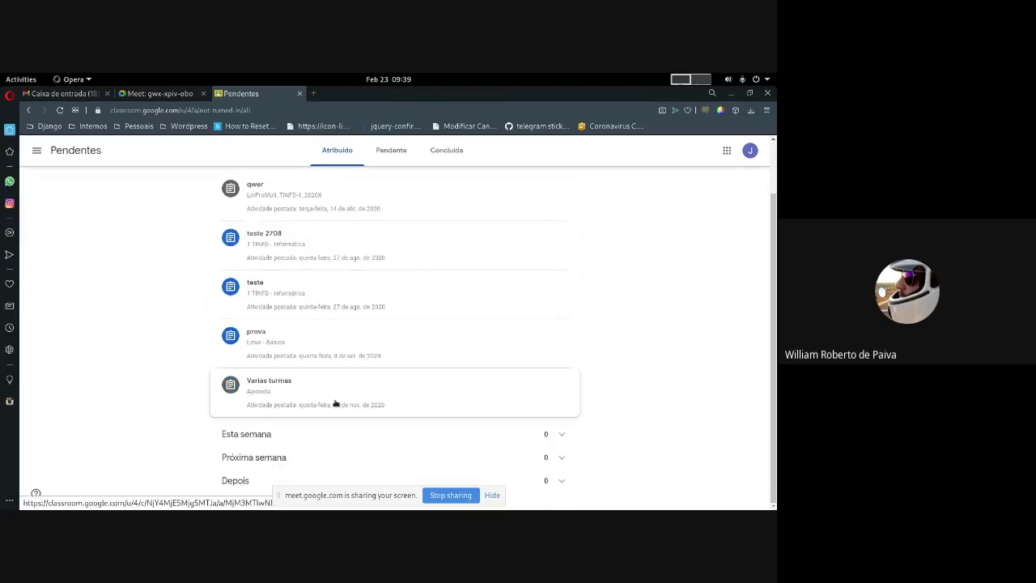
{"action": "scroll", "coordinate": [335, 396], "scroll_direction": "up", "scroll_amount": 1}
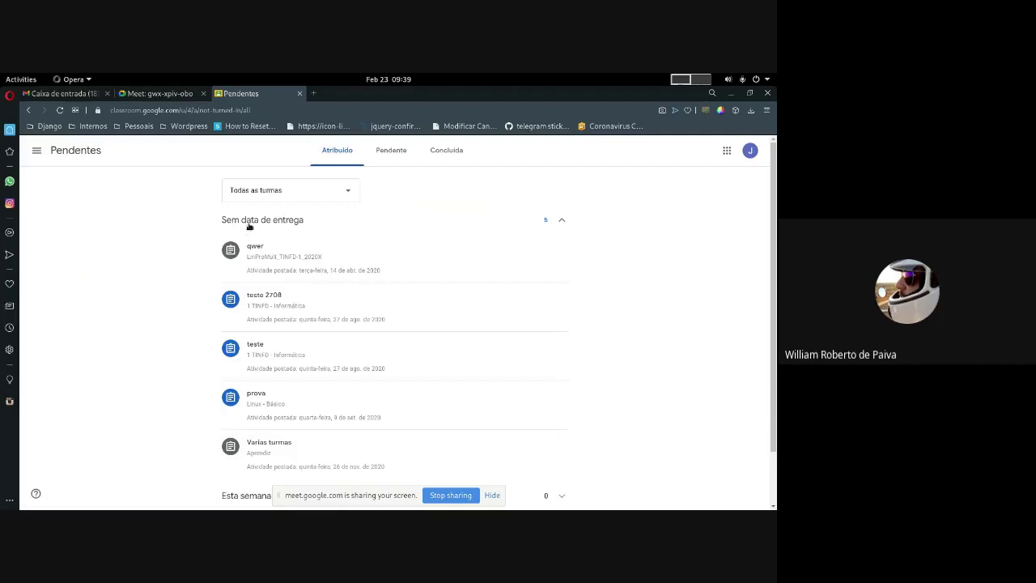
{"action": "left_click", "coordinate": [290, 225]}
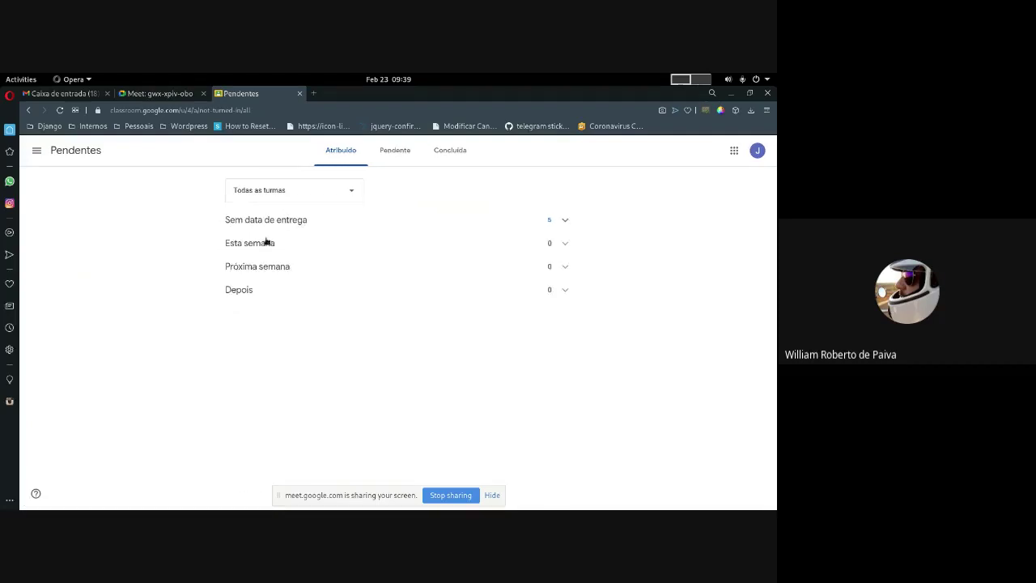
{"action": "left_click", "coordinate": [558, 222]}
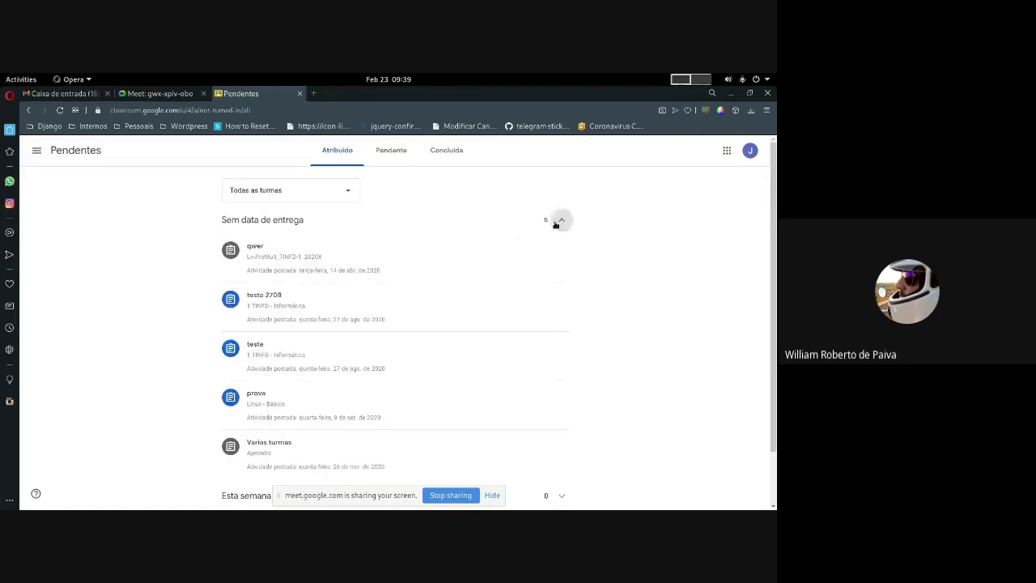
{"action": "left_click", "coordinate": [300, 224]}
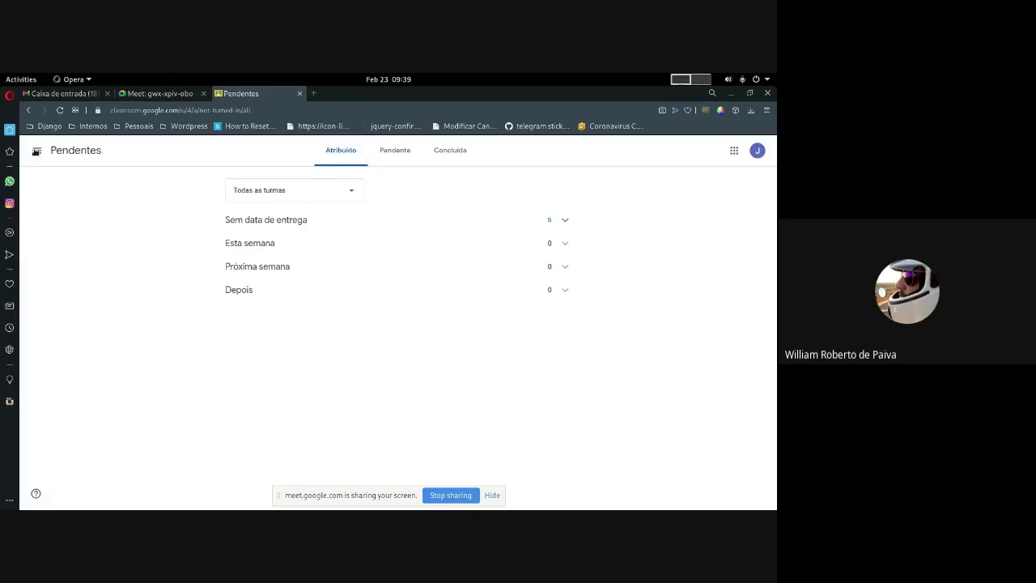
- Go back to the overview of all classes and open the TIC - Turma Legal class
{"action": "left_click", "coordinate": [36, 150]}
{"action": "left_click", "coordinate": [337, 155]}
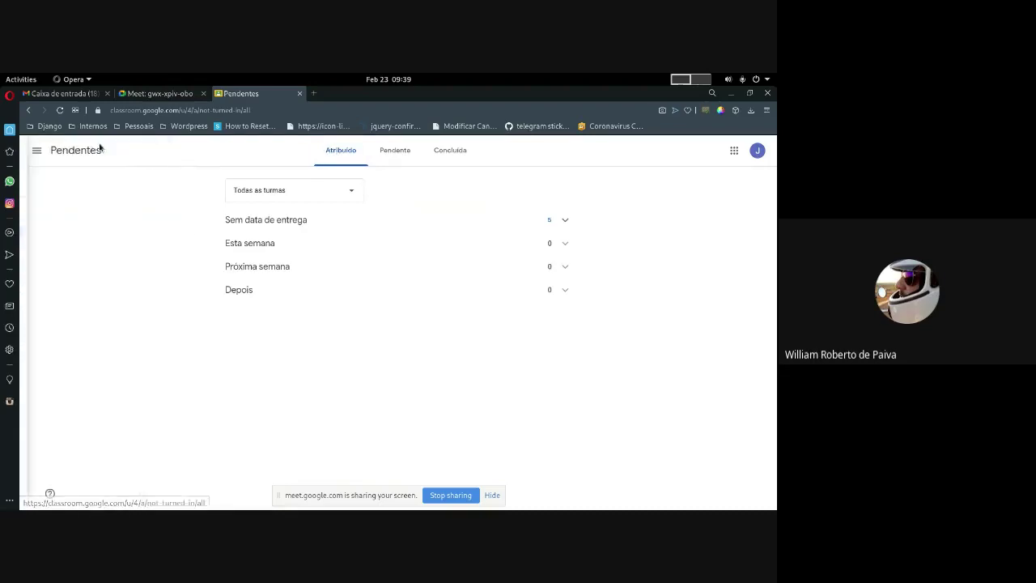
{"action": "left_click", "coordinate": [36, 152]}
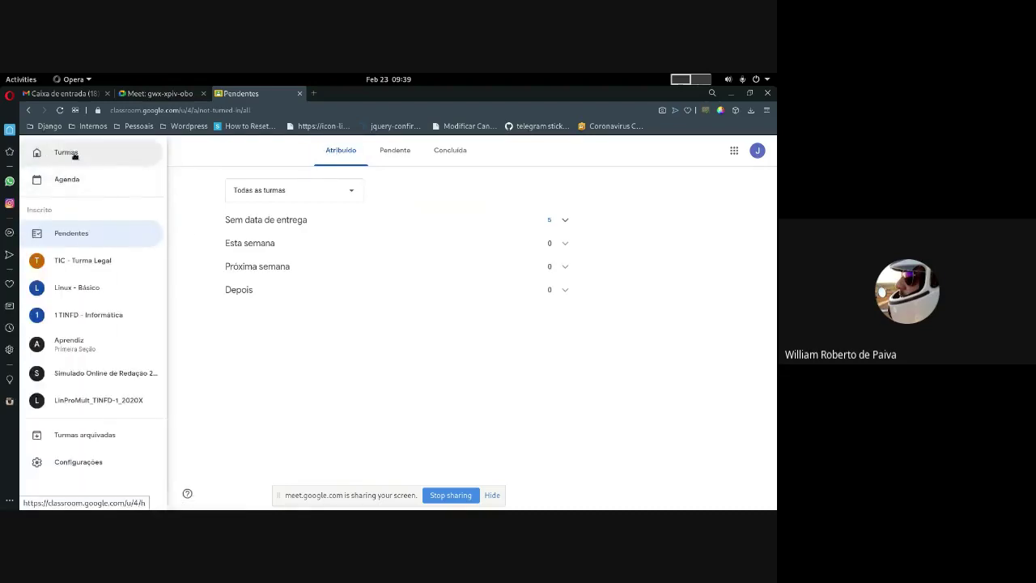
{"action": "left_click", "coordinate": [73, 154]}
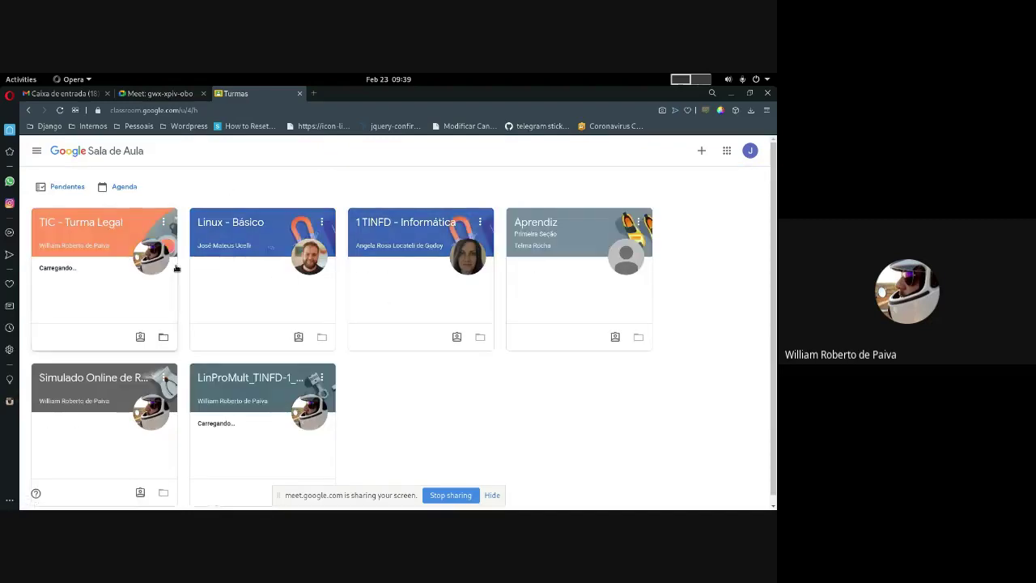
{"action": "left_click", "coordinate": [108, 220]}
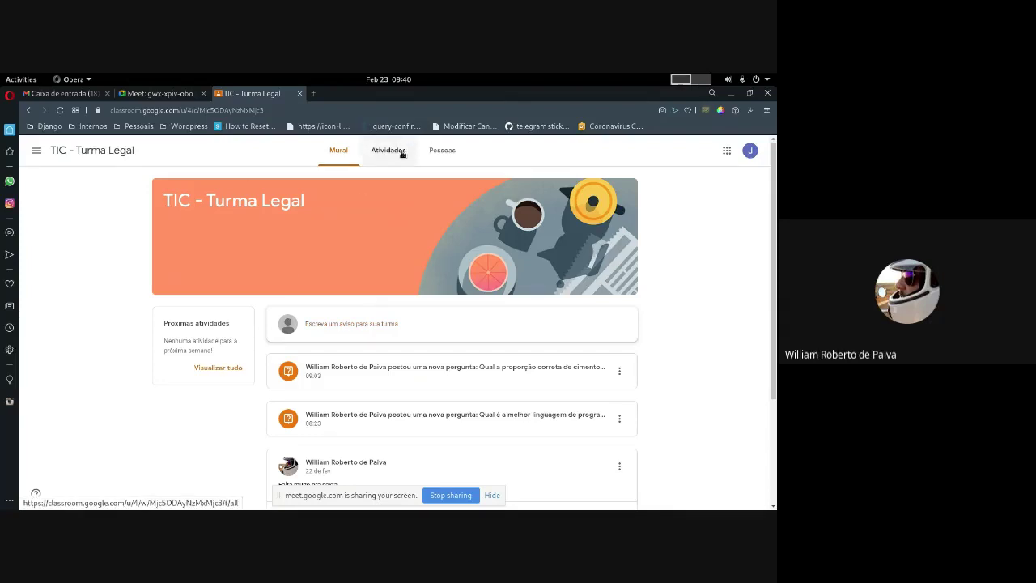
- Switch to the Google Meet call, mute the microphone and open the option to stop presenting
{"action": "left_click", "coordinate": [182, 94]}
{"action": "key", "text": "ctrl+Tab"}
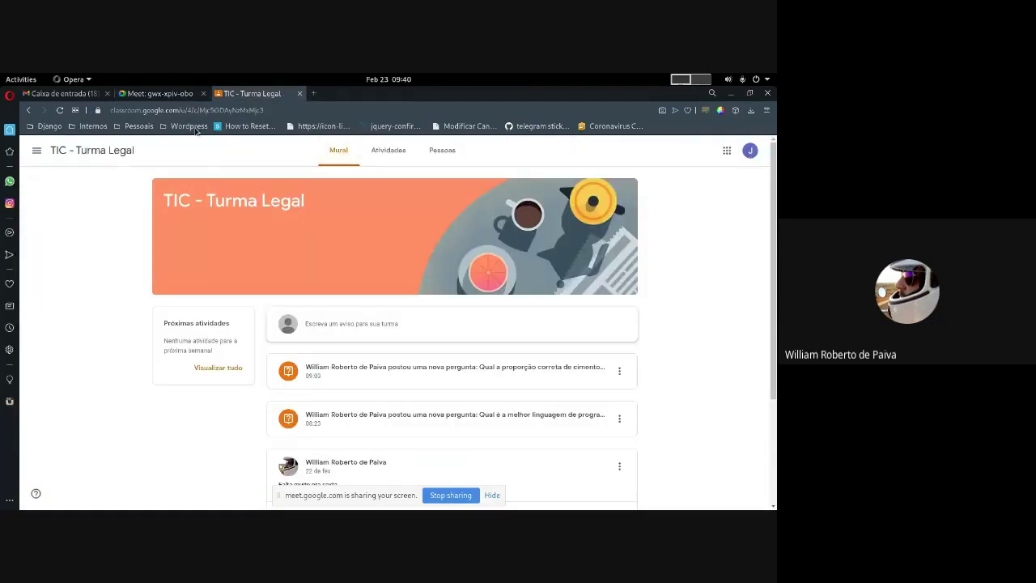
{"action": "left_click", "coordinate": [182, 94]}
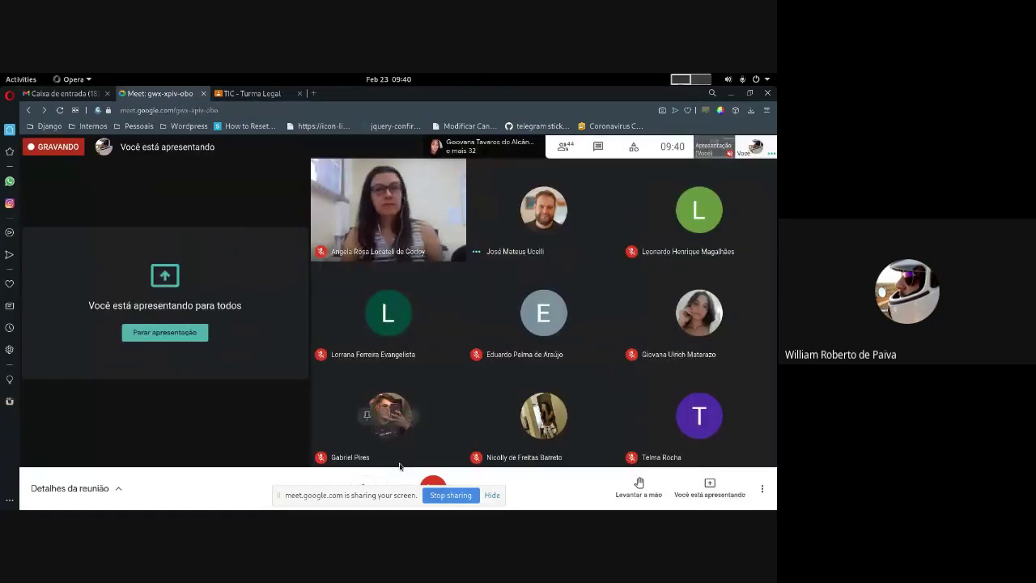
{"action": "left_click", "coordinate": [367, 481]}
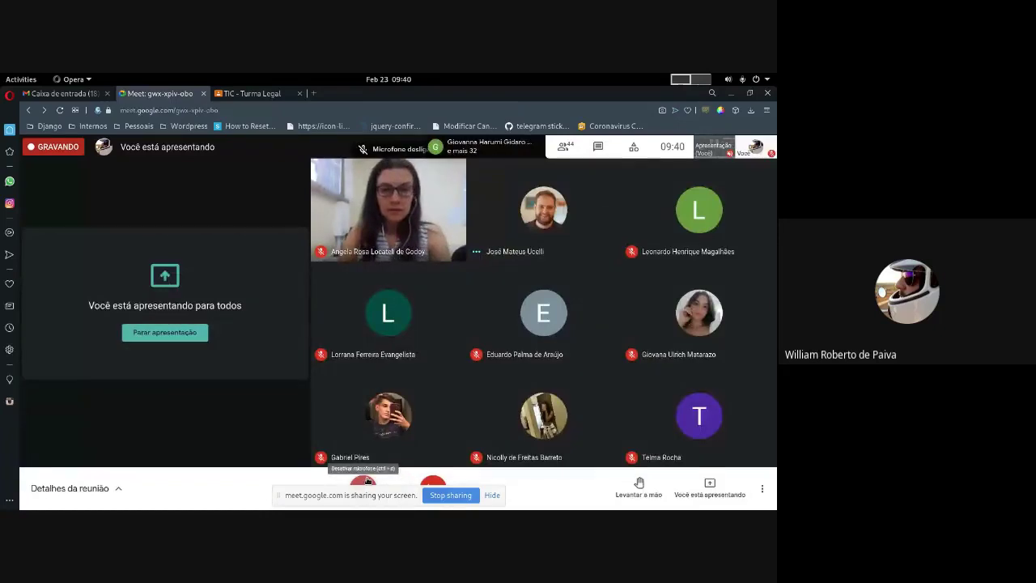
{"action": "left_click", "coordinate": [710, 487]}
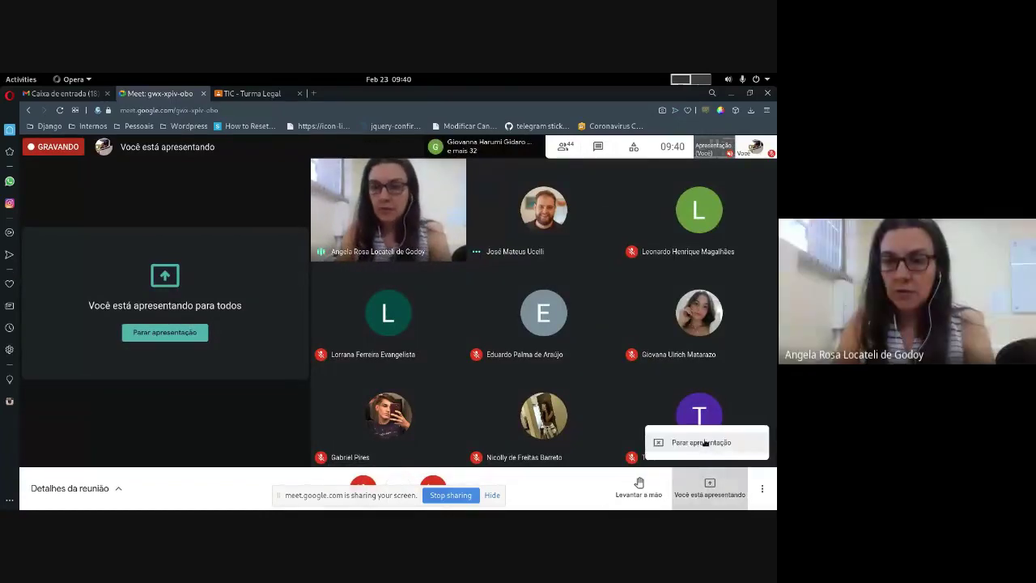